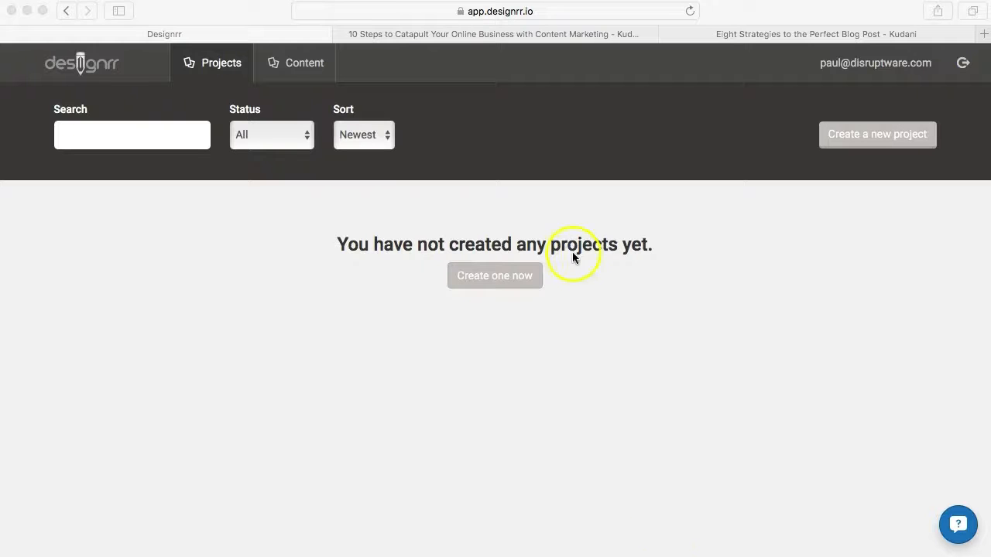
Start a new project using the web address of Kudani's "10 Steps to Catapult Your Online Business with Content Marketing" article as the website URL.
click(514, 280)
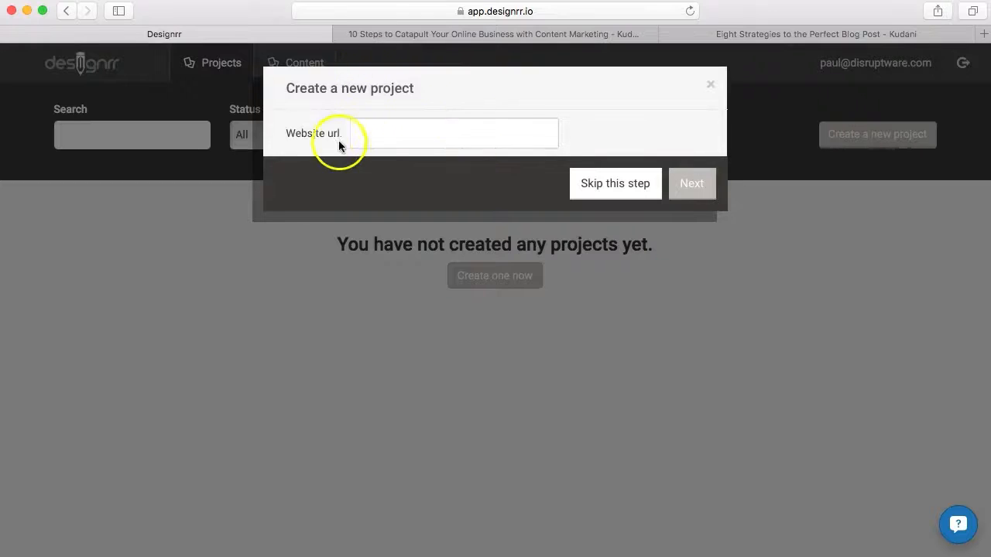
click(520, 35)
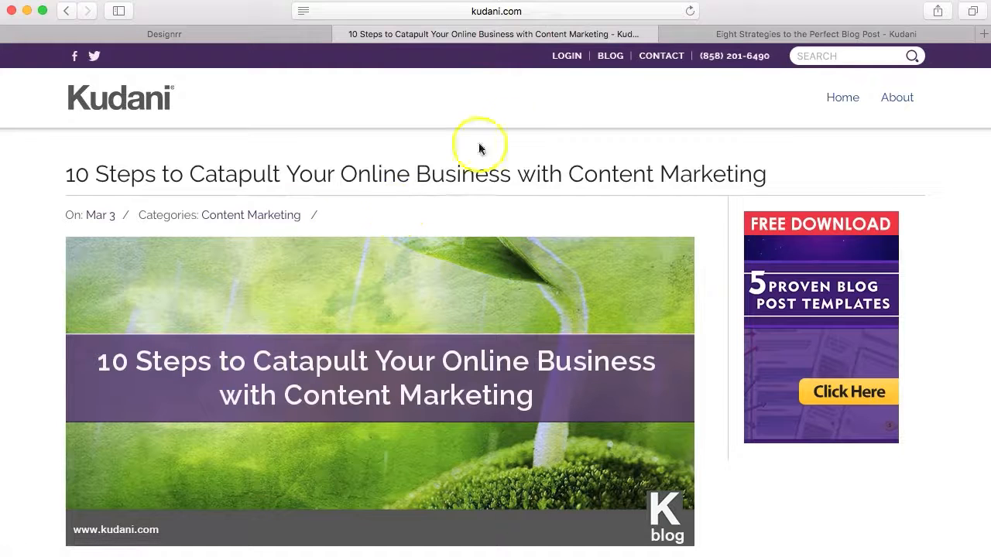
click(515, 12)
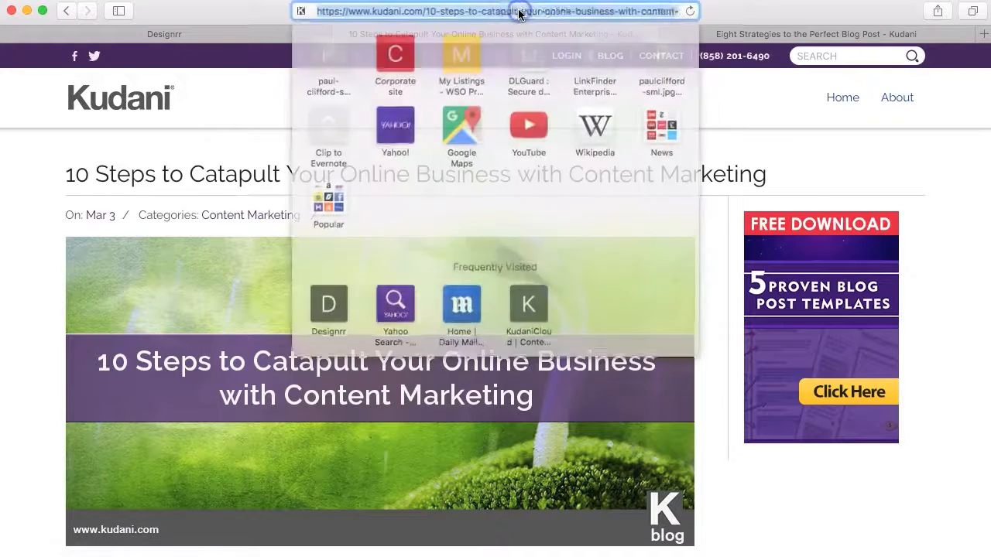
click(795, 108)
click(236, 35)
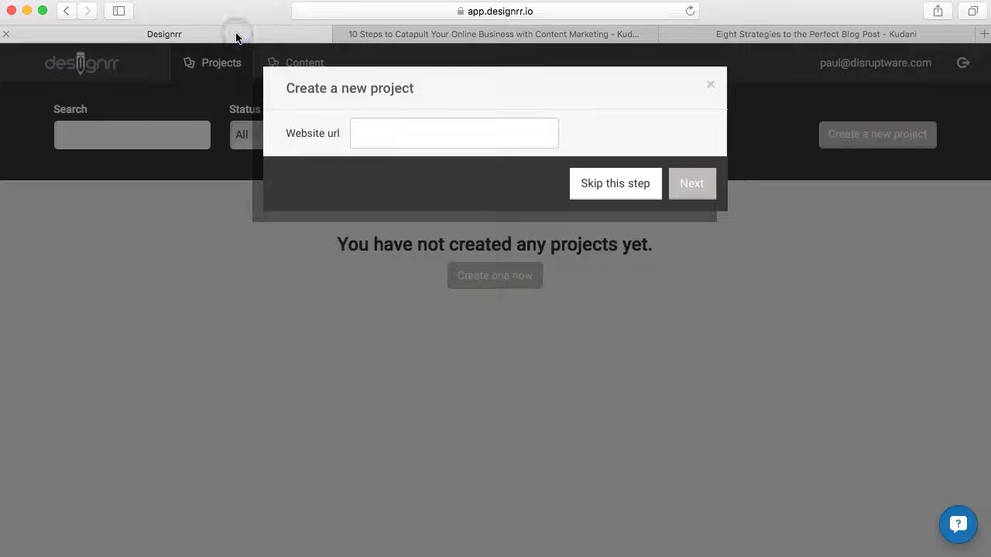
click(387, 133)
key(super+v)
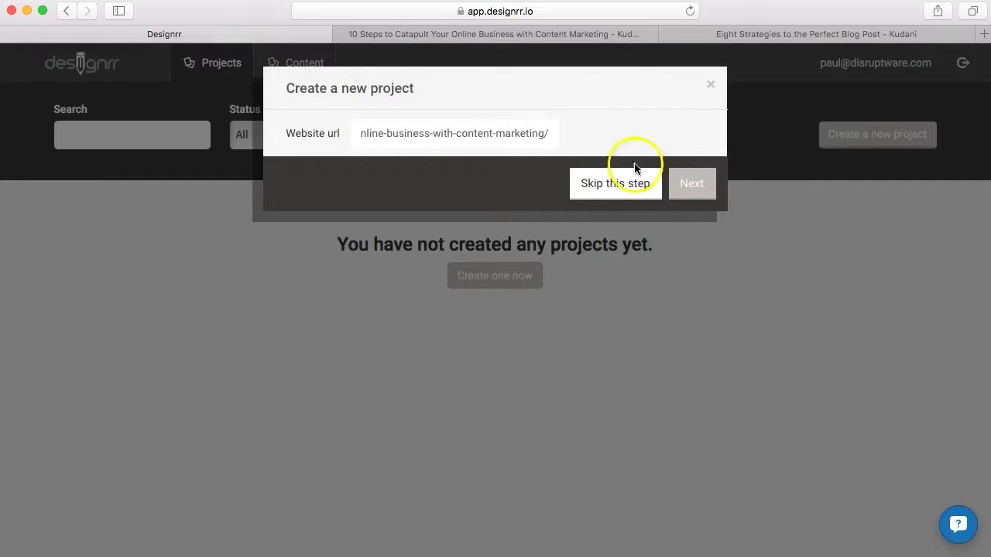
click(701, 189)
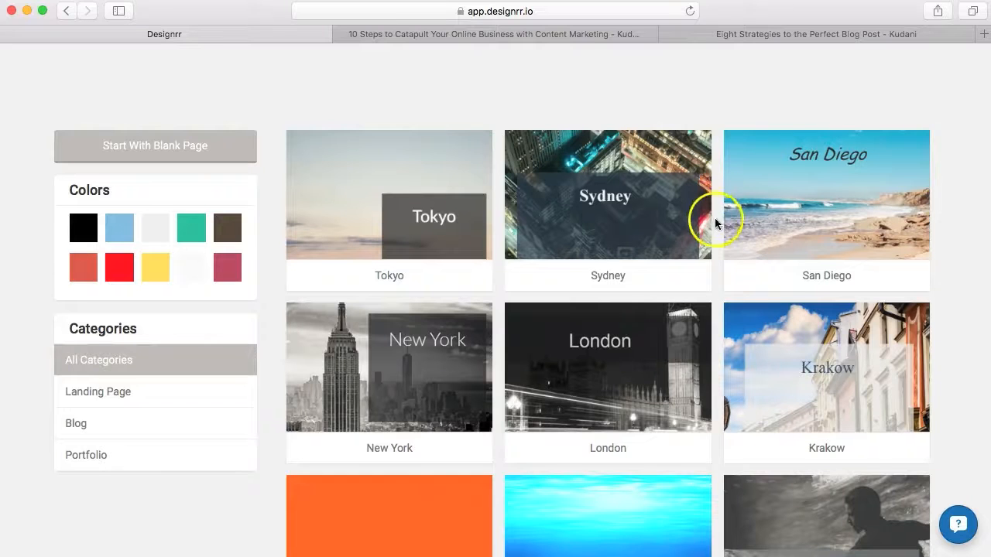
Choose the Tokyo template and create the project with a name based on Kudani.
scroll(715, 221, down, 1)
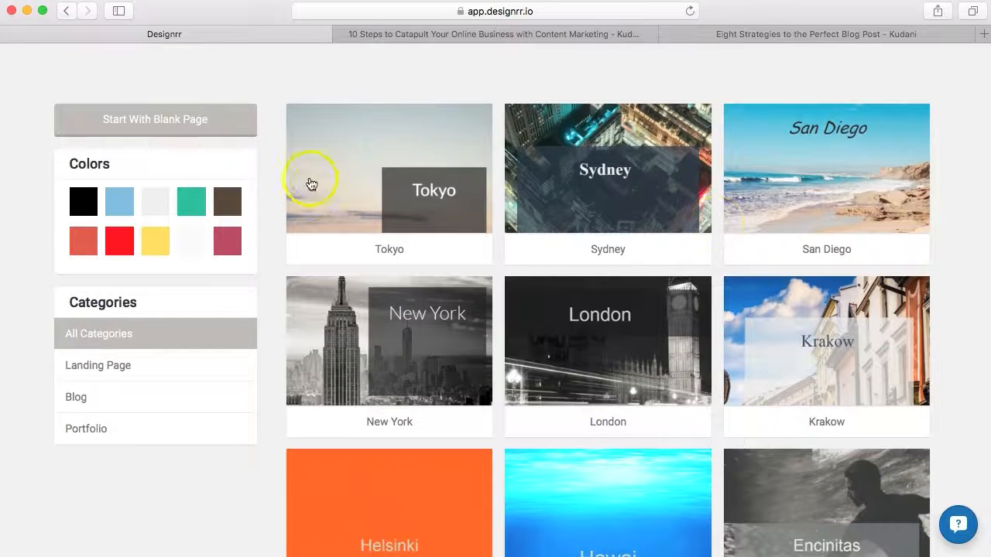
scroll(489, 216, down, 3)
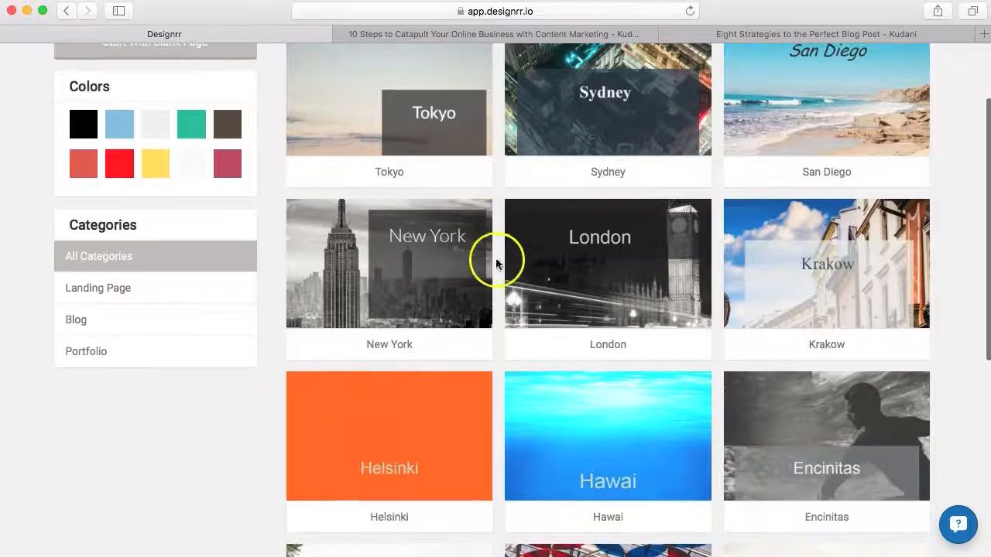
scroll(499, 283, up, 2)
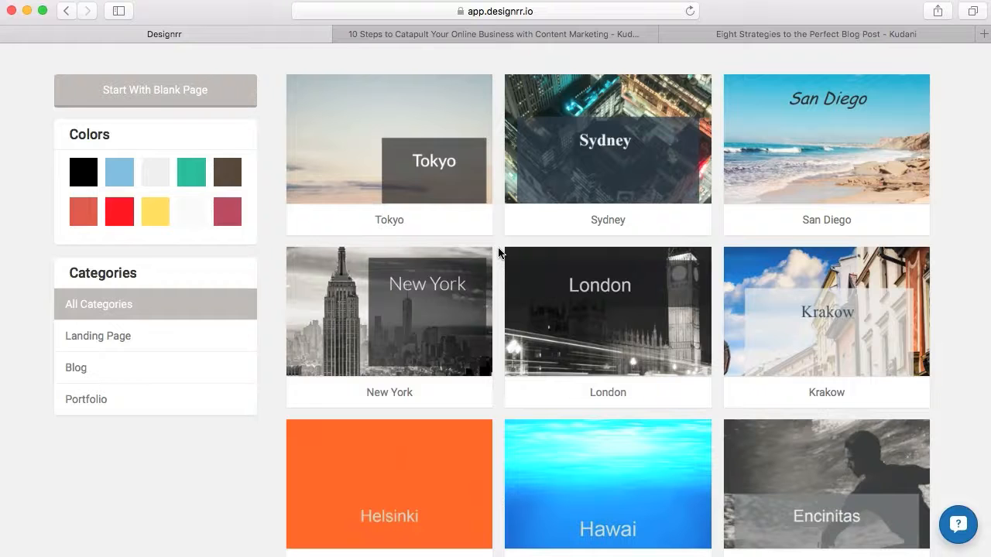
click(436, 158)
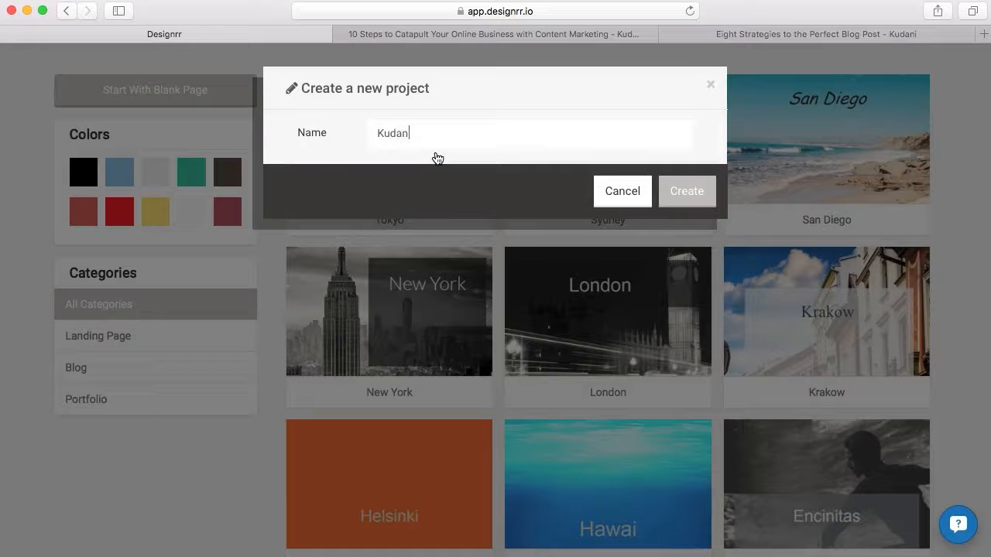
click(691, 191)
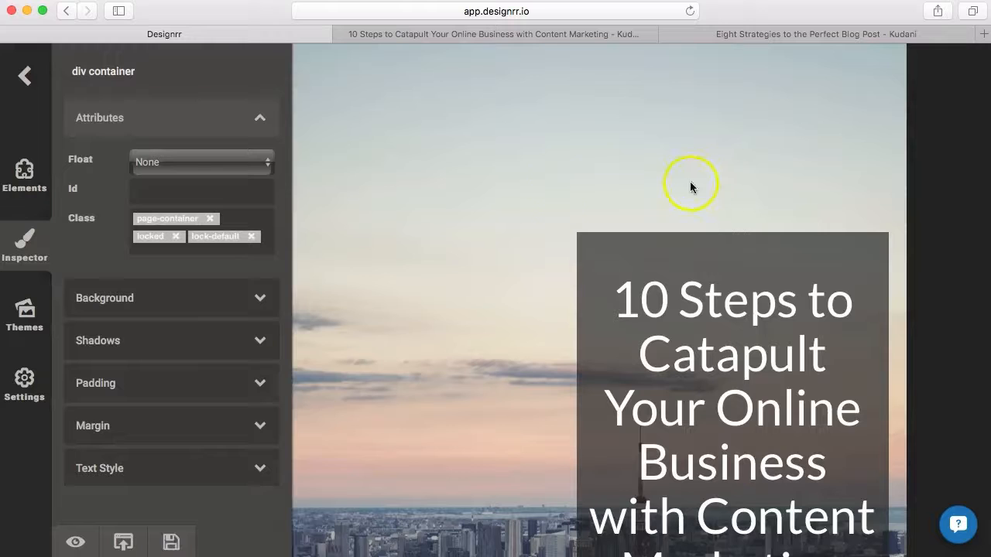
Examine the generated cover, switch to the original Kudani article, and review its content from the header image to the footer.
scroll(468, 275, down, 3)
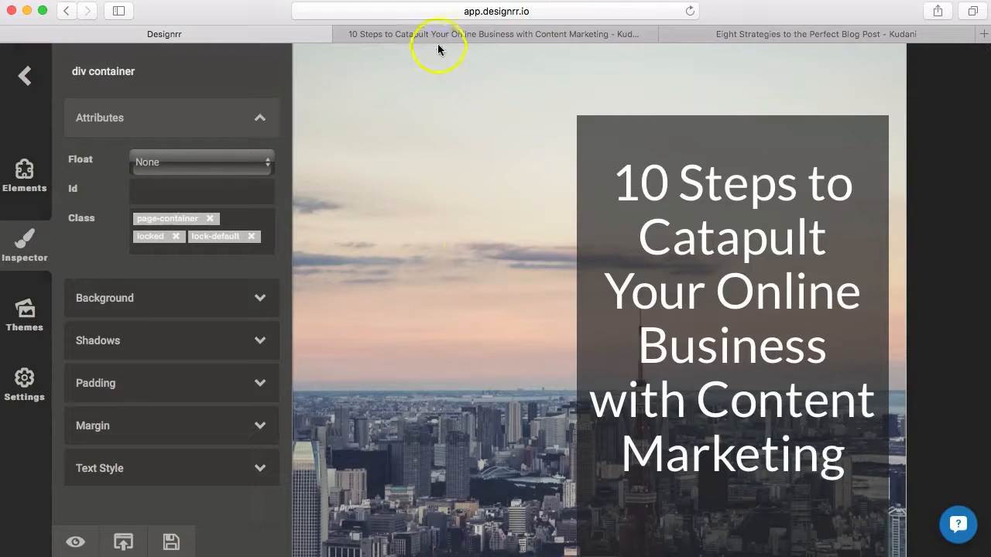
click(463, 33)
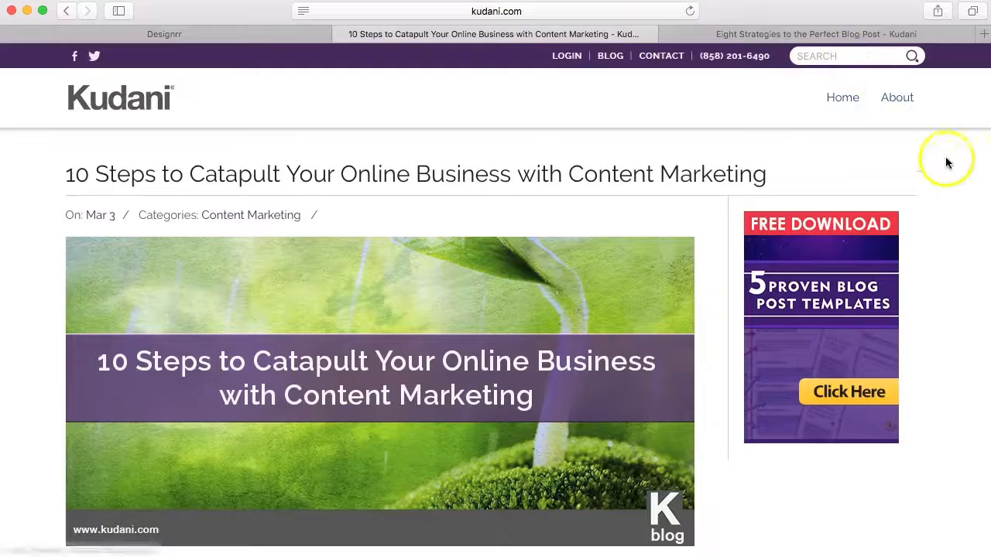
scroll(945, 178, down, 5)
scroll(790, 364, down, 4)
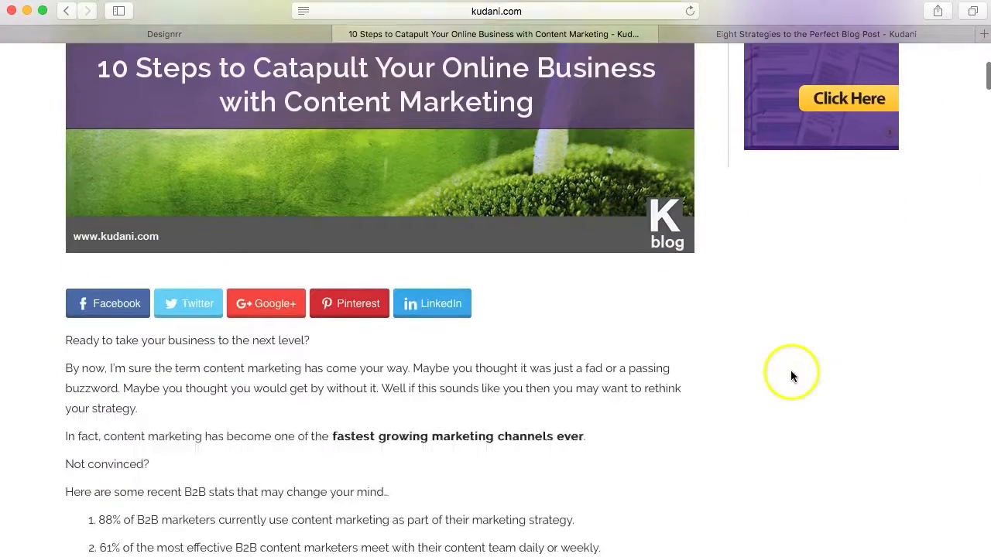
scroll(921, 408, down, 5)
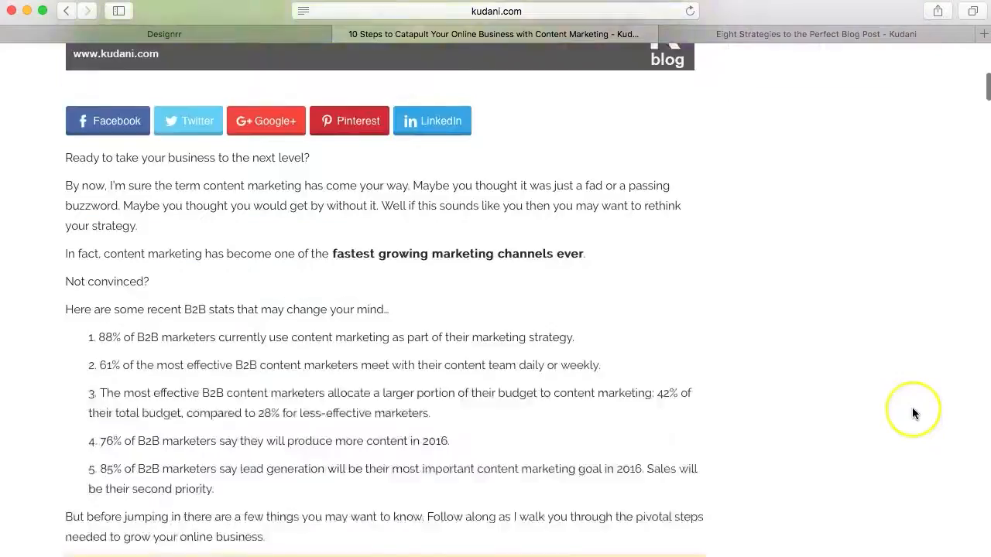
scroll(912, 410, down, 20)
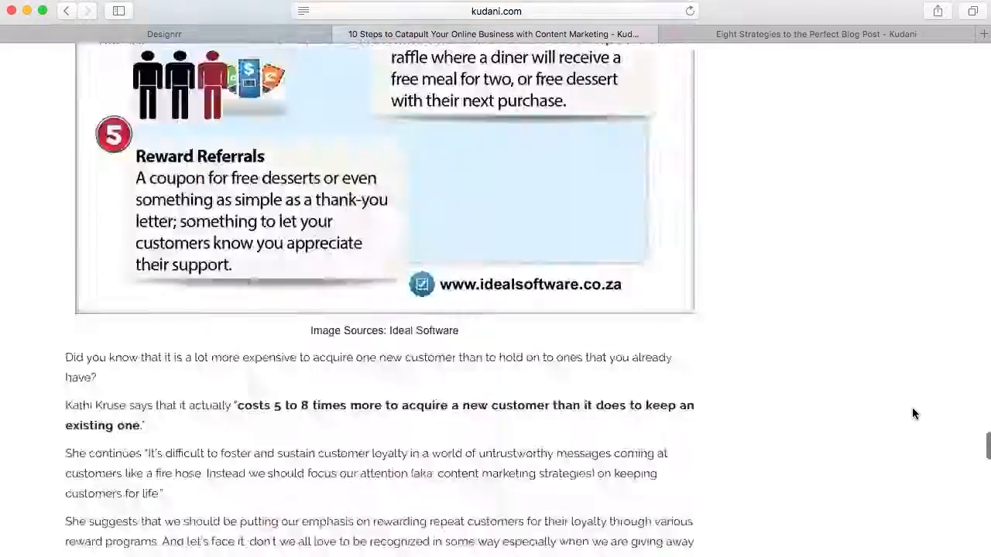
scroll(912, 413, down, 20)
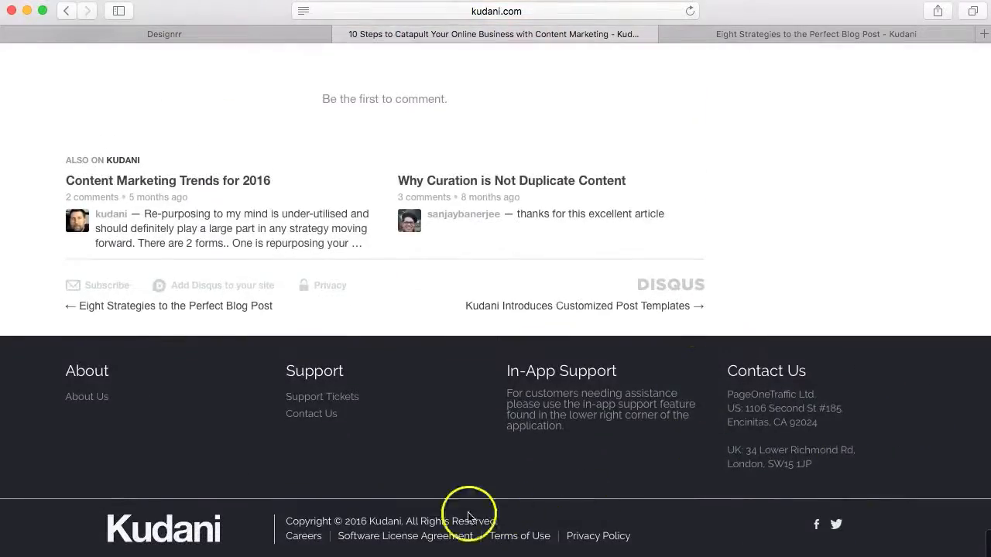
scroll(852, 163, up, 2)
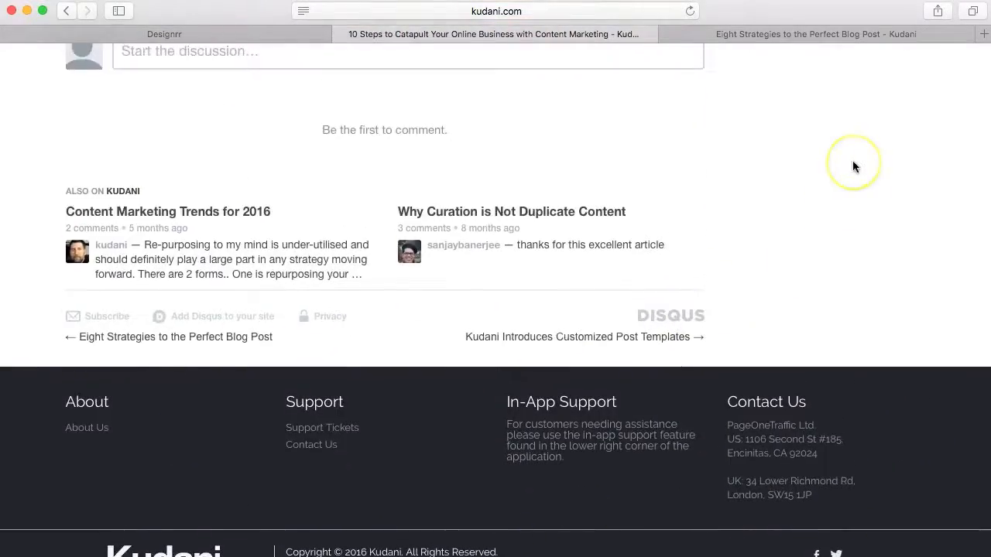
scroll(853, 166, up, 5)
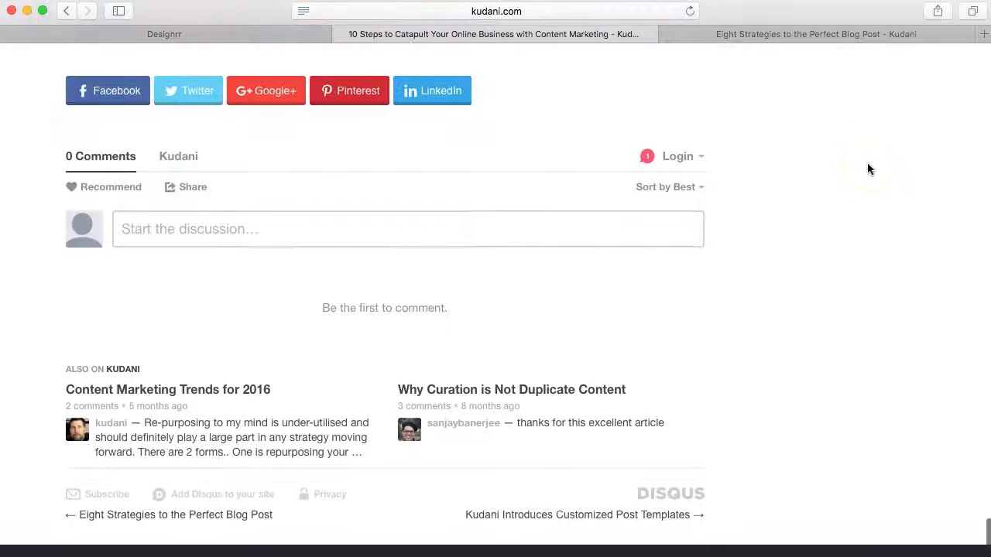
Return to the Designrr project and review how the article's cover, headings, text and infographic were imported.
click(279, 35)
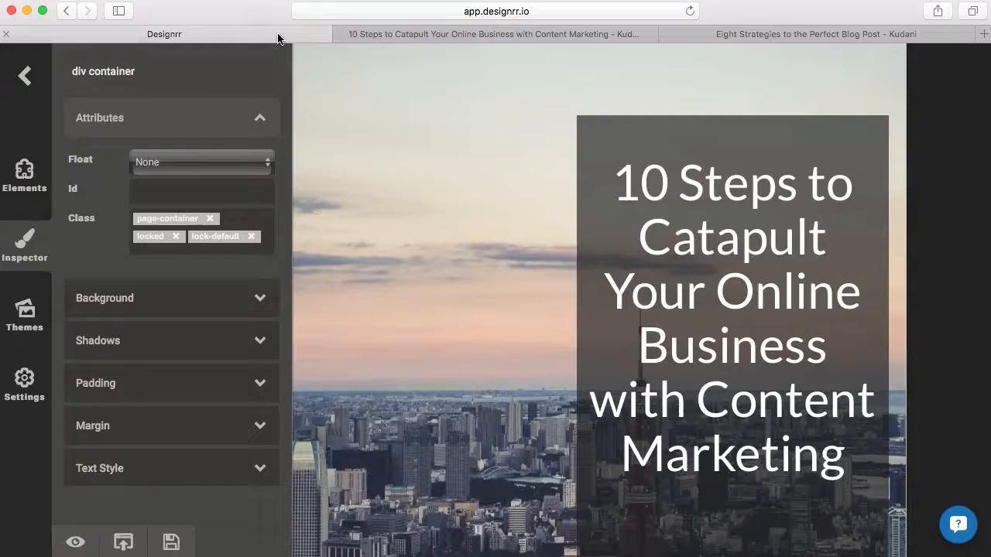
scroll(439, 302, down, 5)
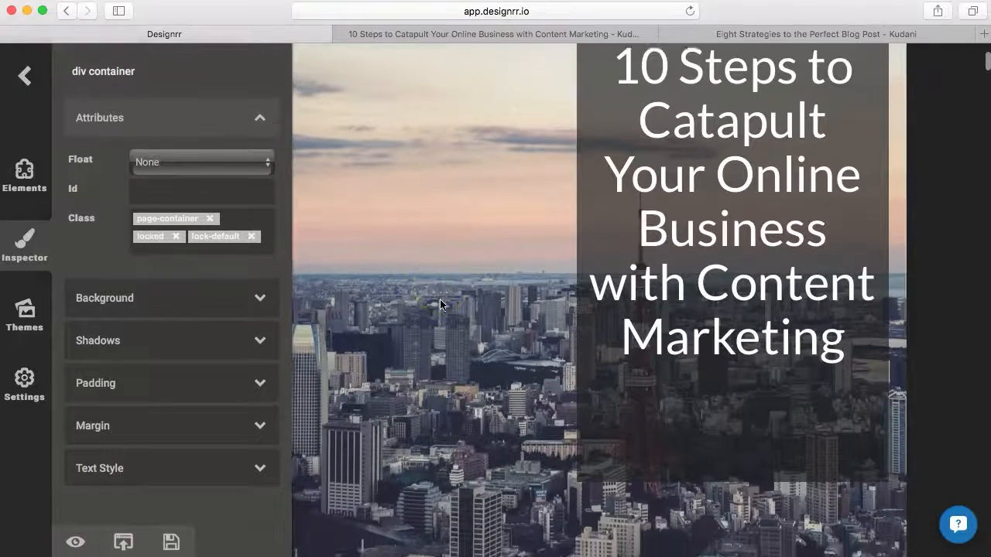
scroll(439, 304, down, 10)
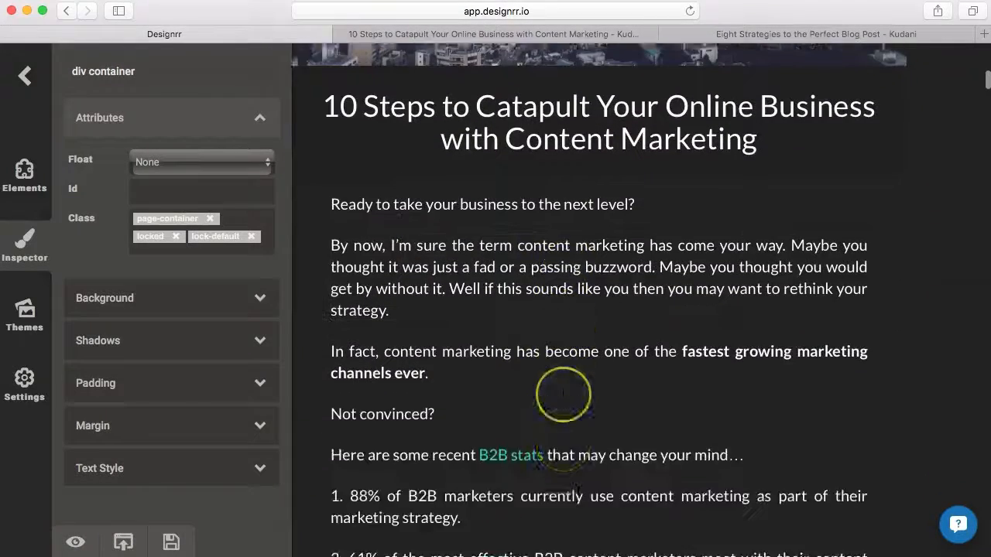
scroll(440, 304, down, 15)
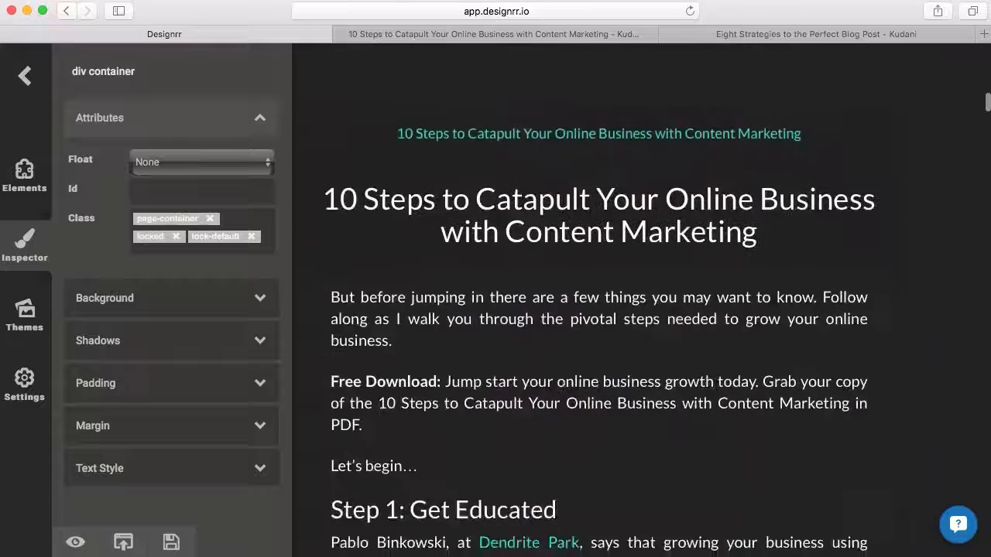
scroll(598, 302, down, 15)
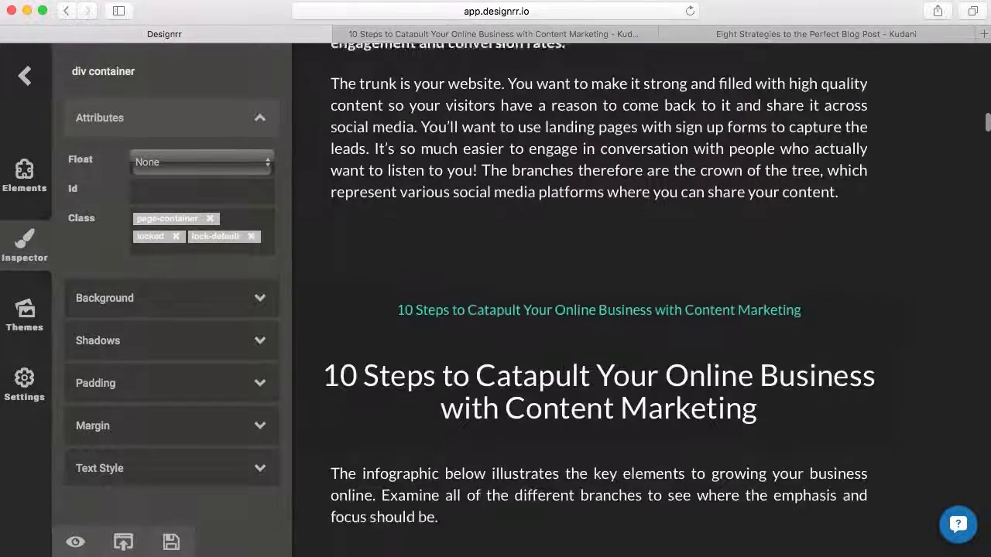
scroll(563, 393, down, 5)
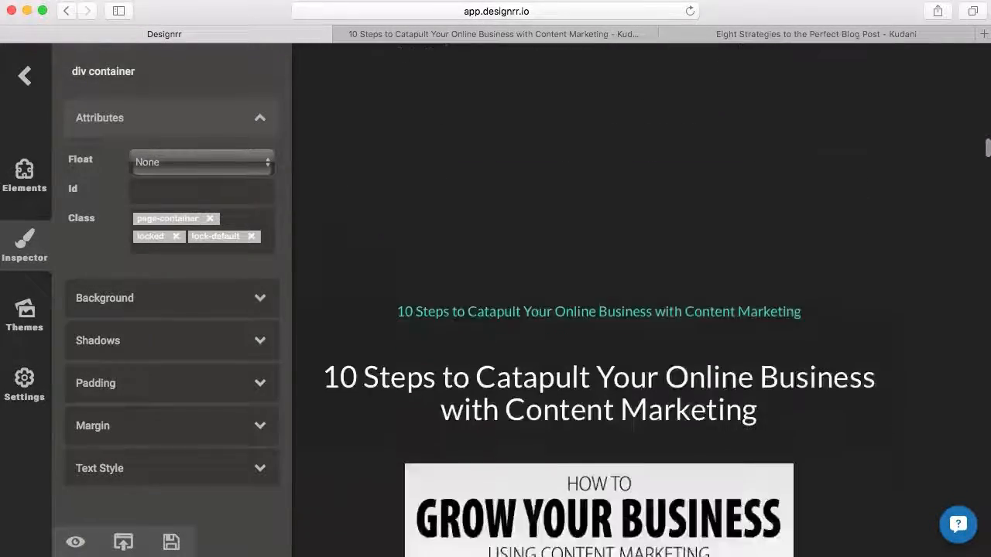
scroll(562, 393, down, 1)
scroll(563, 394, up, 12)
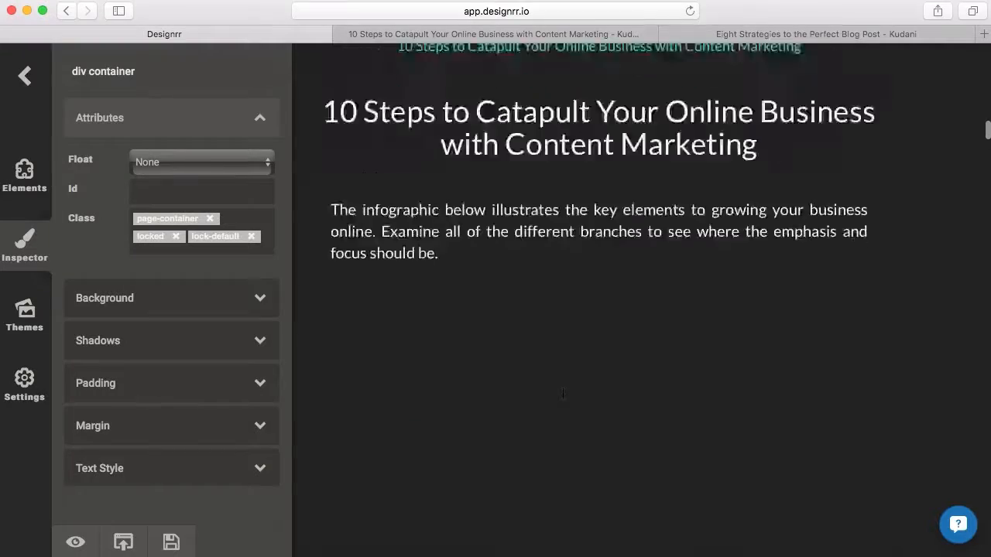
scroll(562, 394, up, 10)
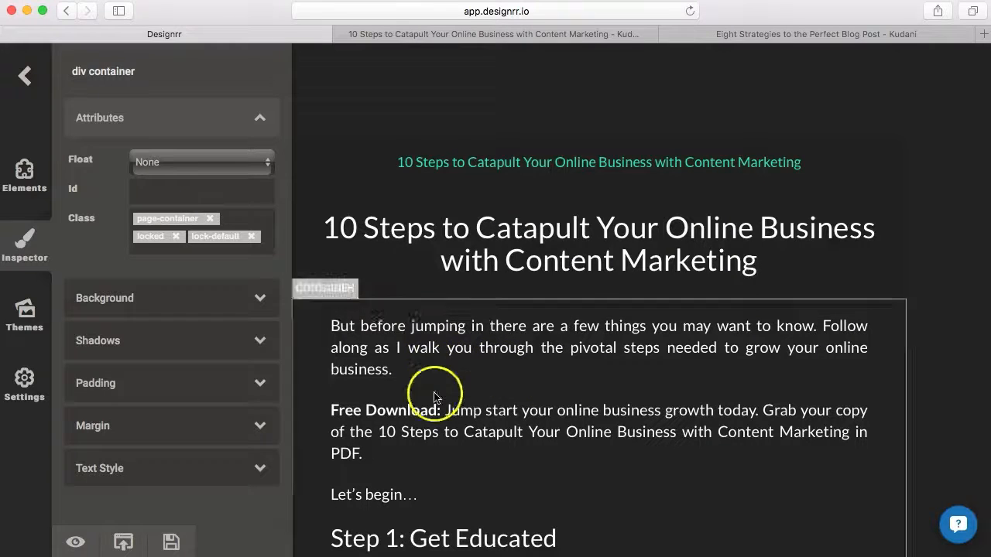
scroll(504, 417, up, 1)
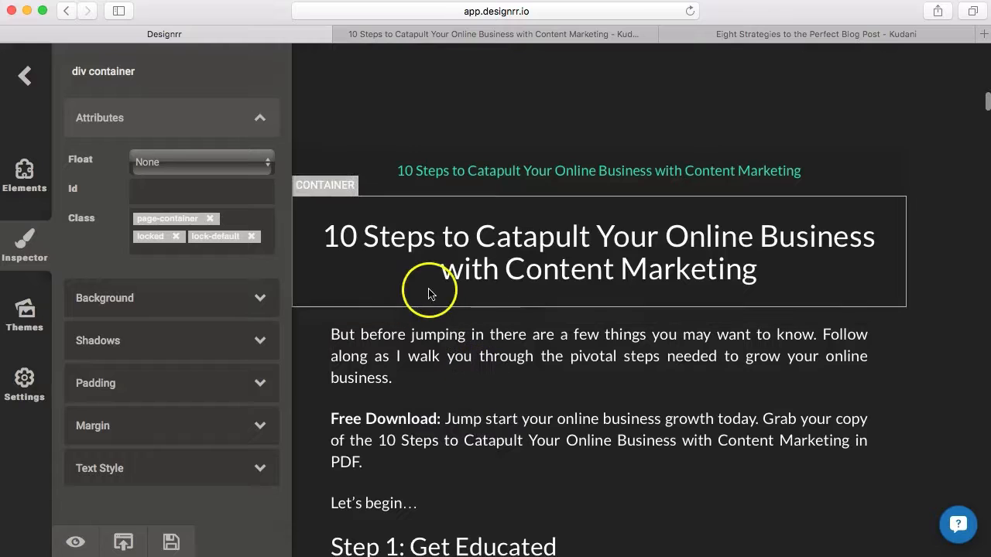
Apply the Yeti theme to the project and look through the other available Bootswatch themes.
click(24, 317)
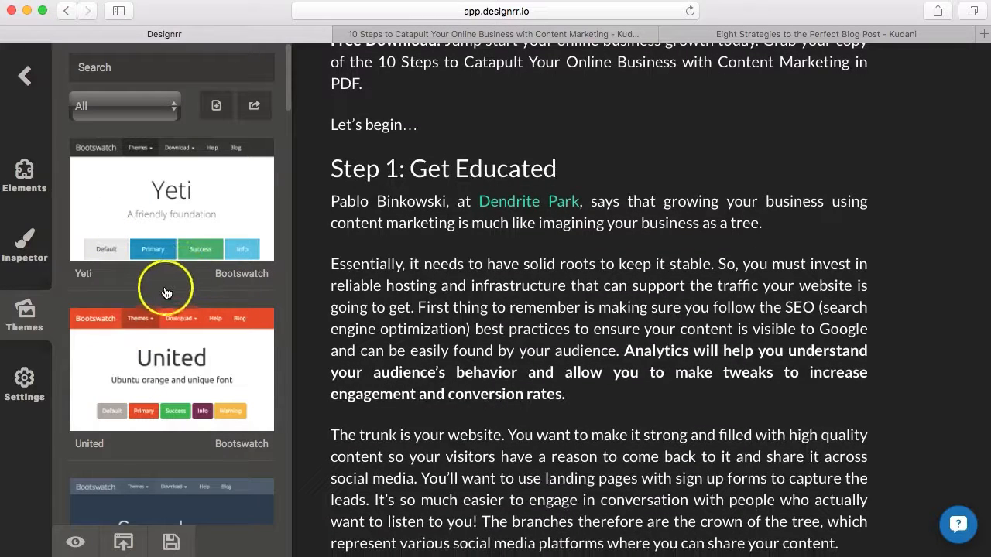
click(100, 208)
scroll(152, 209, down, 5)
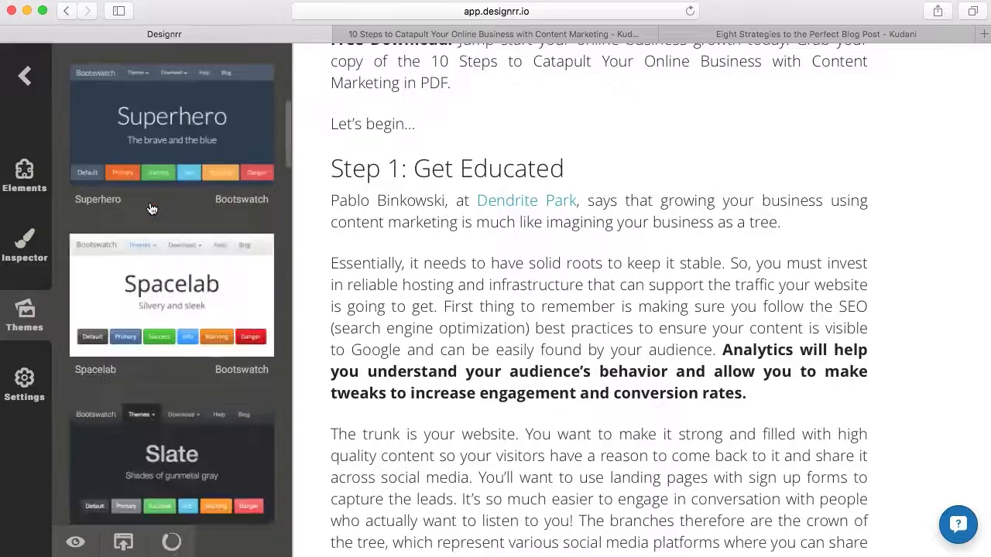
scroll(152, 209, down, 15)
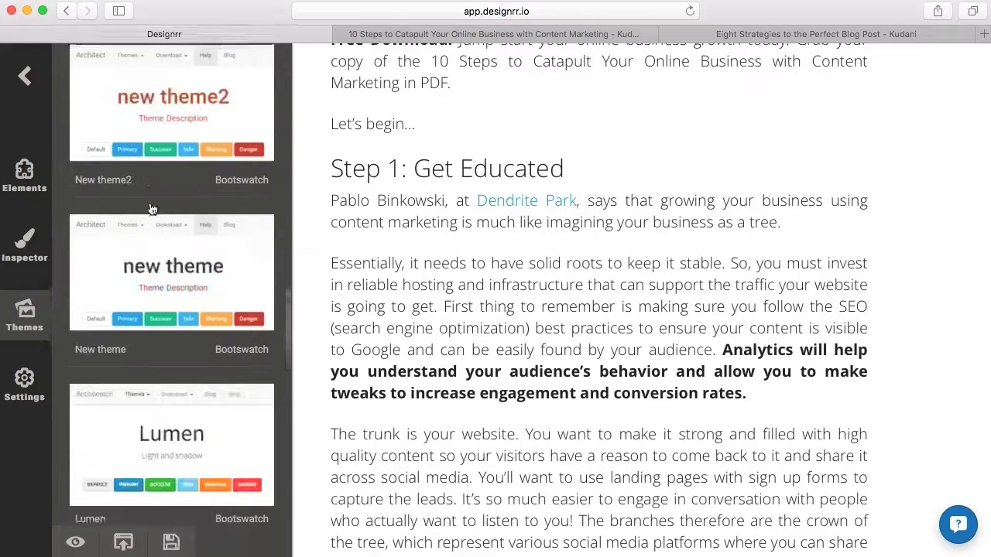
scroll(152, 209, up, 9)
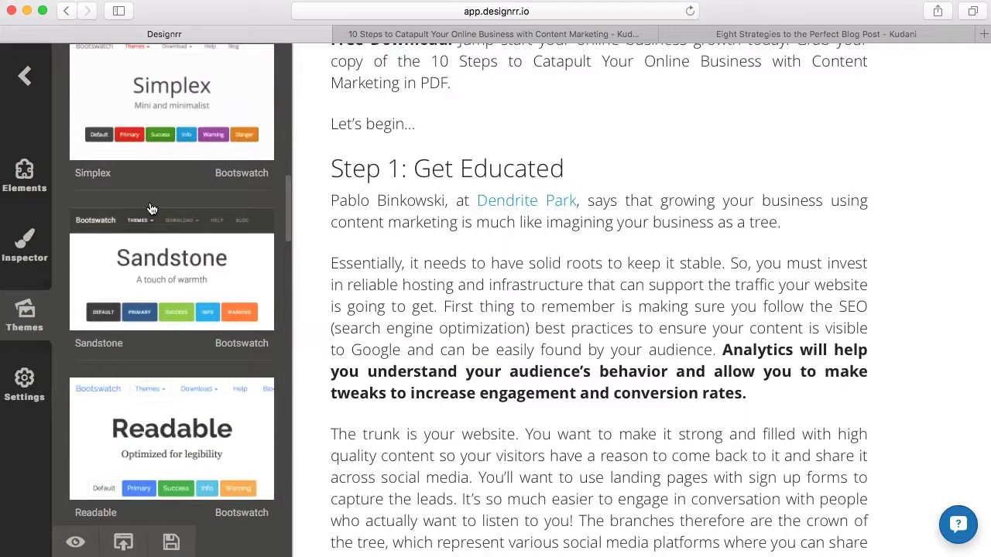
scroll(170, 195, up, 4)
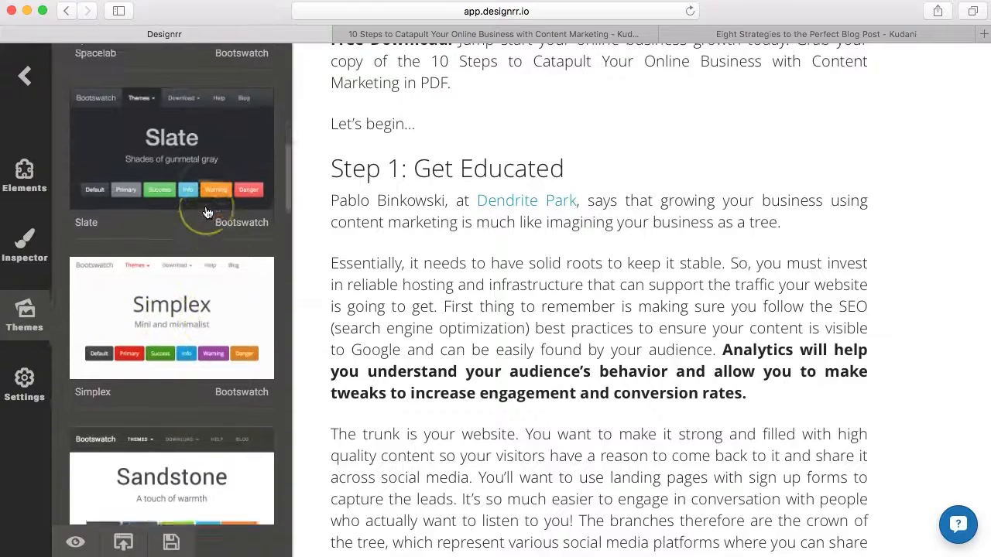
scroll(203, 214, up, 5)
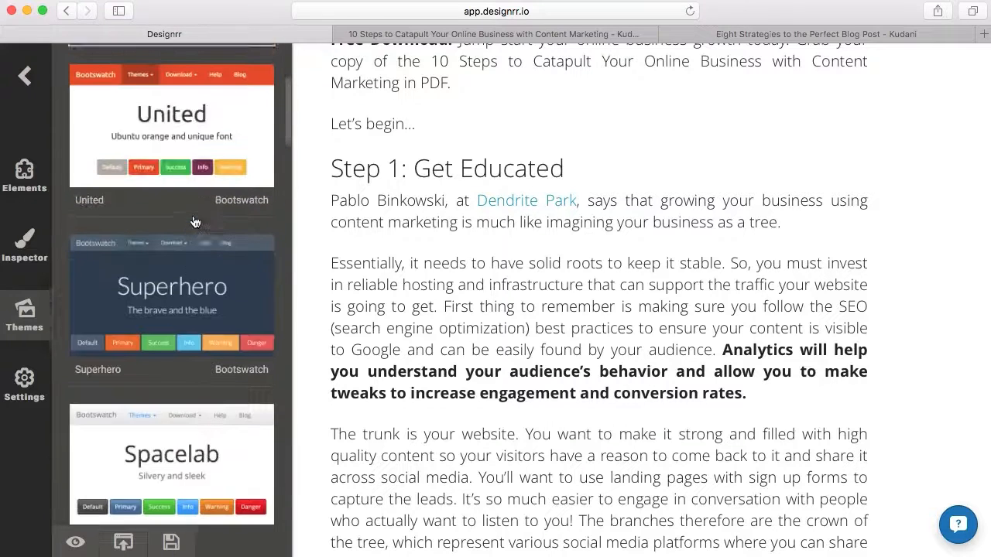
scroll(623, 193, up, 5)
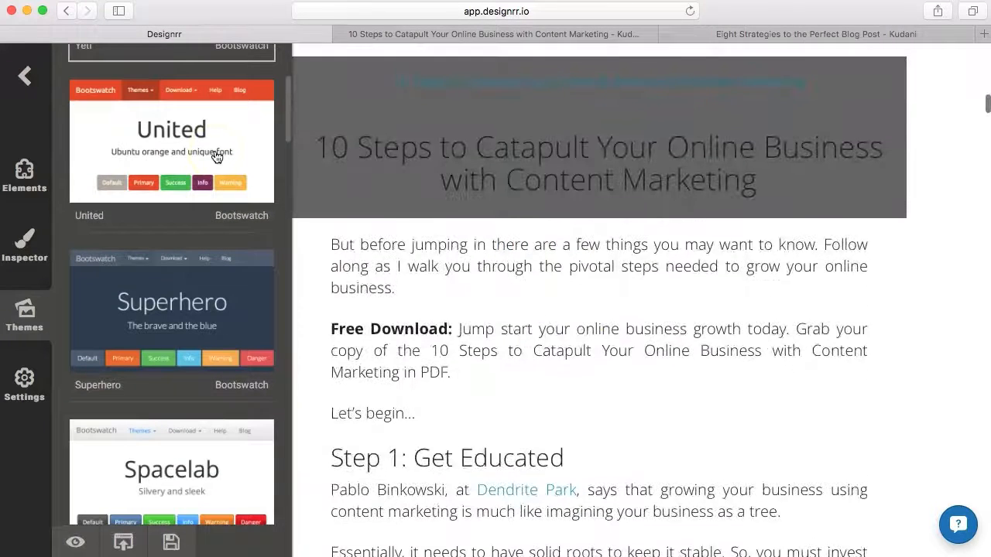
Set the text colour of the large article heading in the grey banner above "But before jumping in" to light grey, rgb(236, 236, 236).
scroll(564, 327, up, 5)
scroll(565, 327, down, 3)
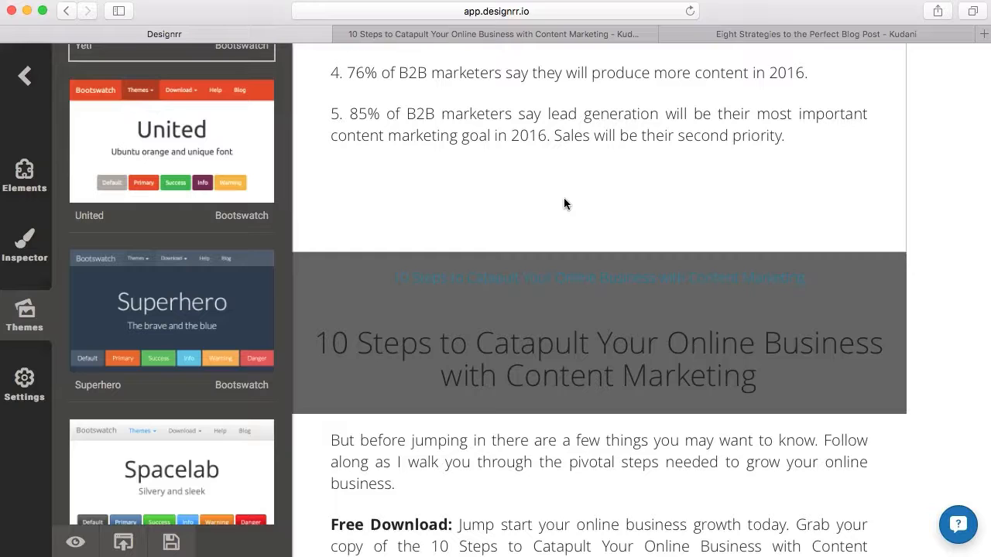
scroll(564, 203, down, 1)
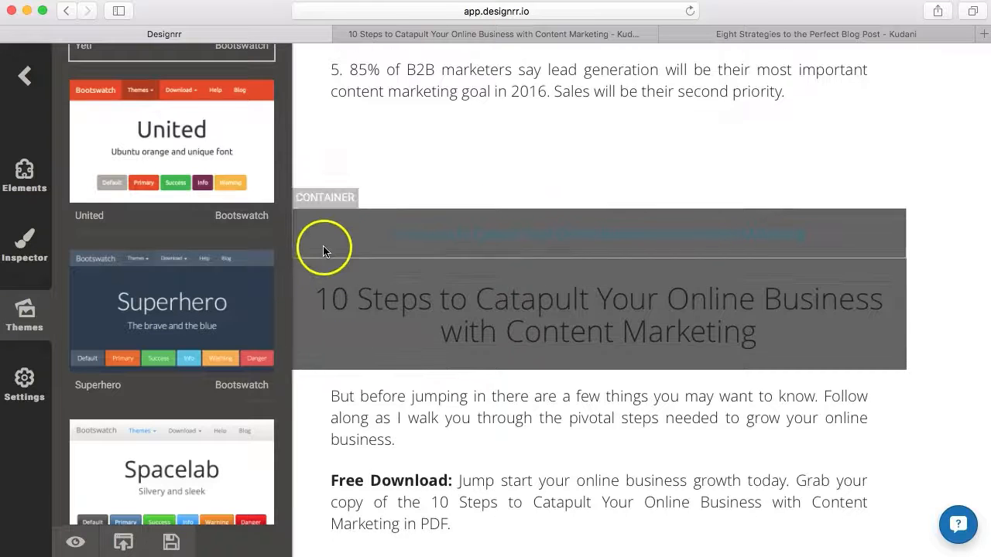
click(310, 315)
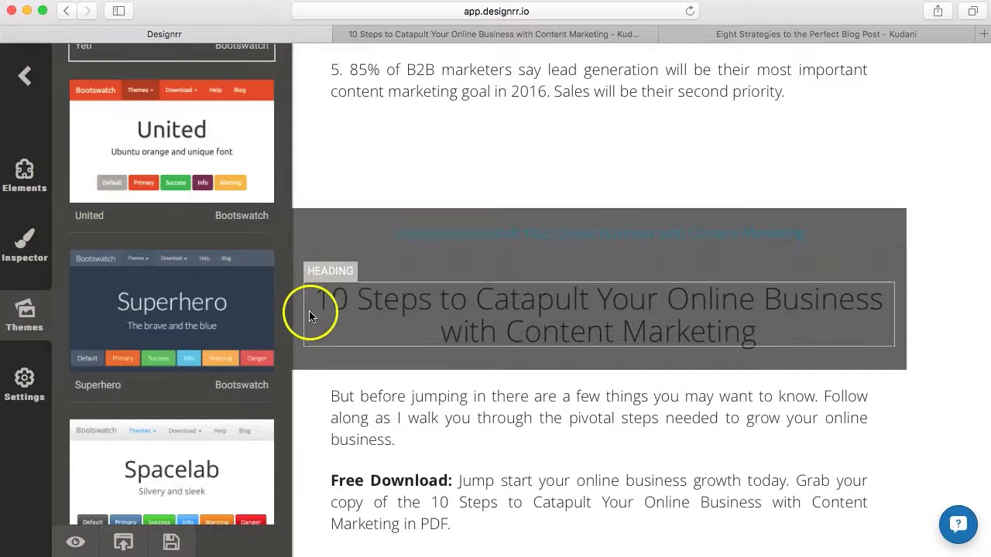
click(897, 269)
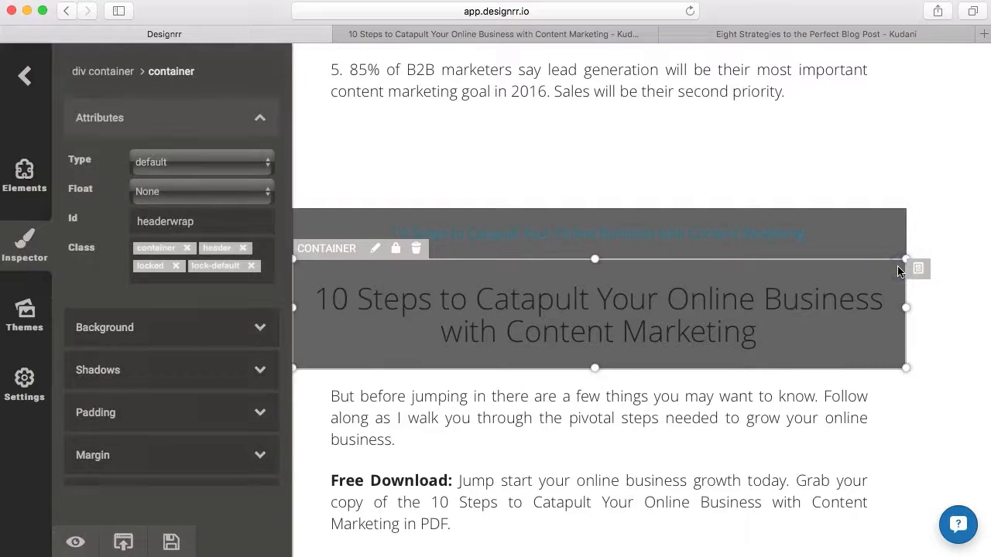
click(828, 304)
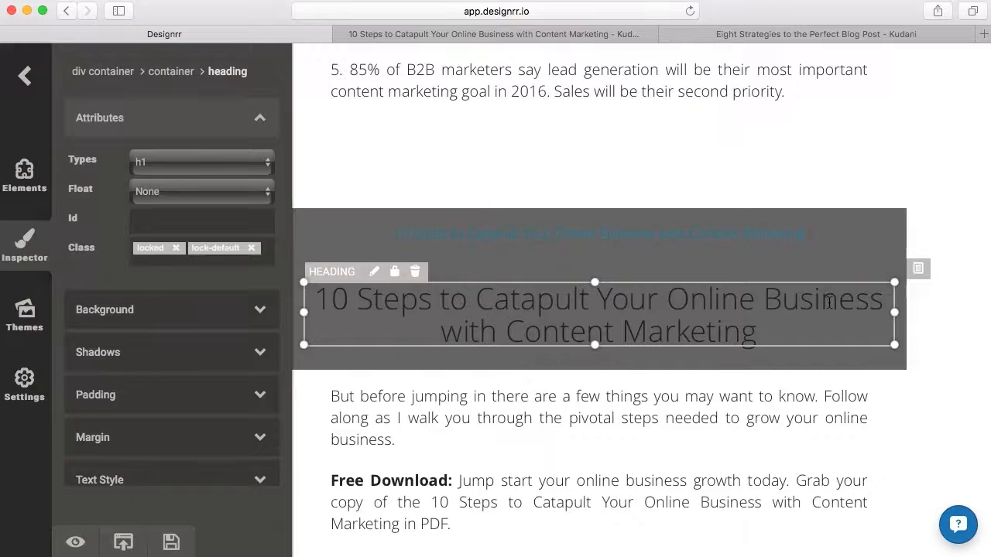
click(110, 474)
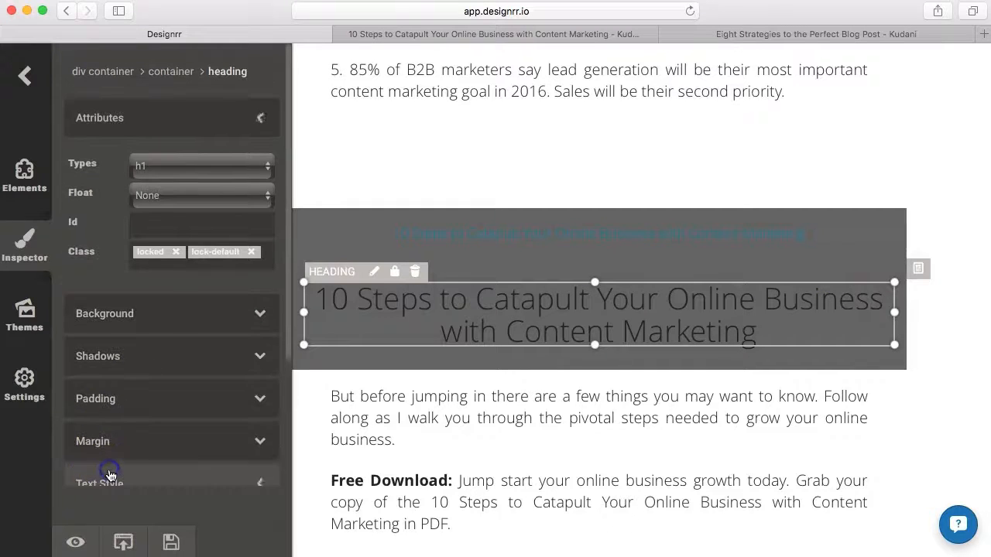
click(141, 474)
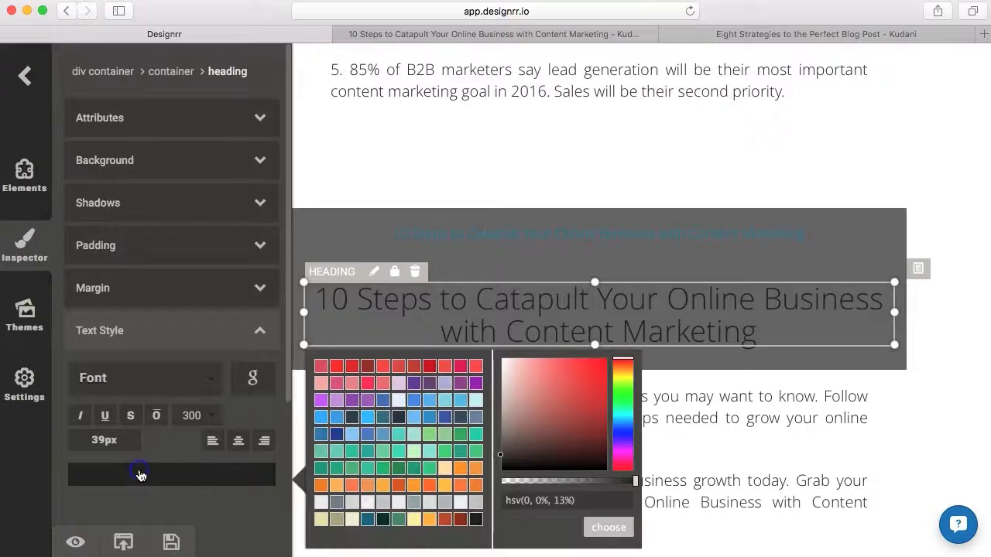
click(320, 503)
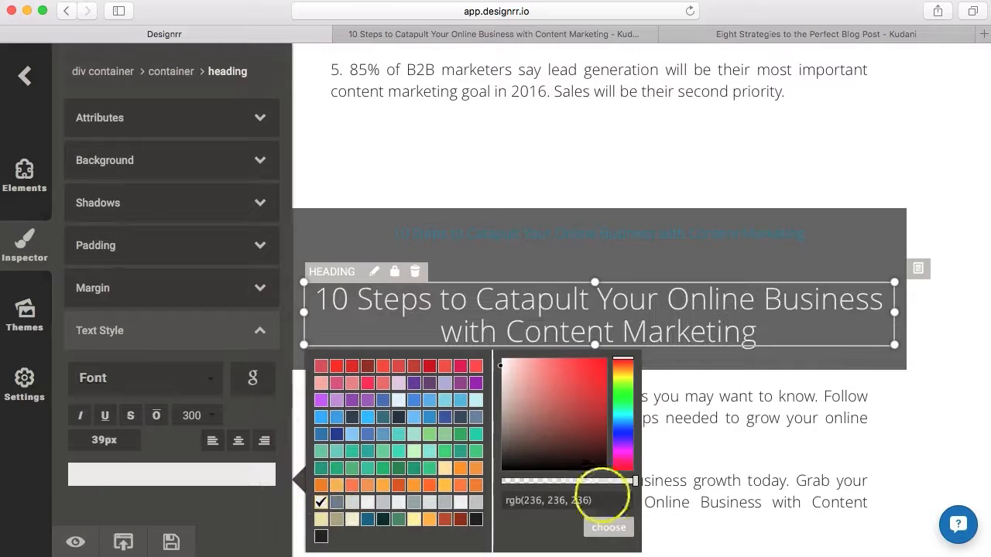
click(619, 528)
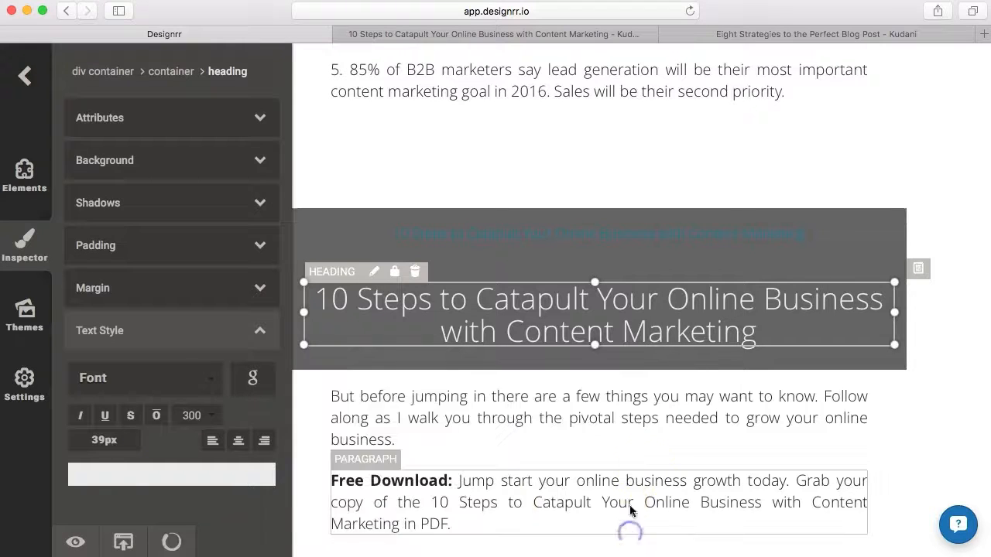
Recolour the small title link above that banner heading to light grey, rgb(236, 236, 236).
click(782, 234)
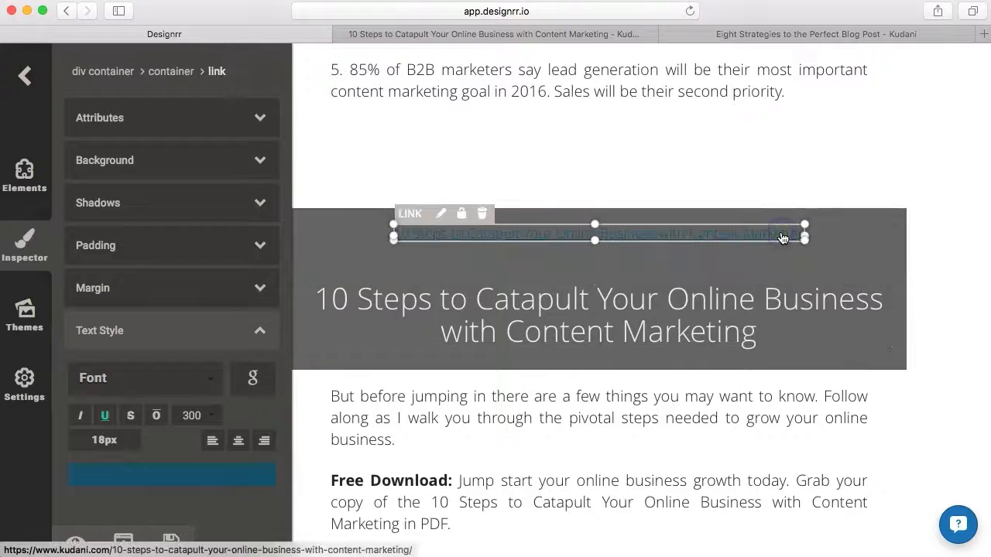
click(109, 481)
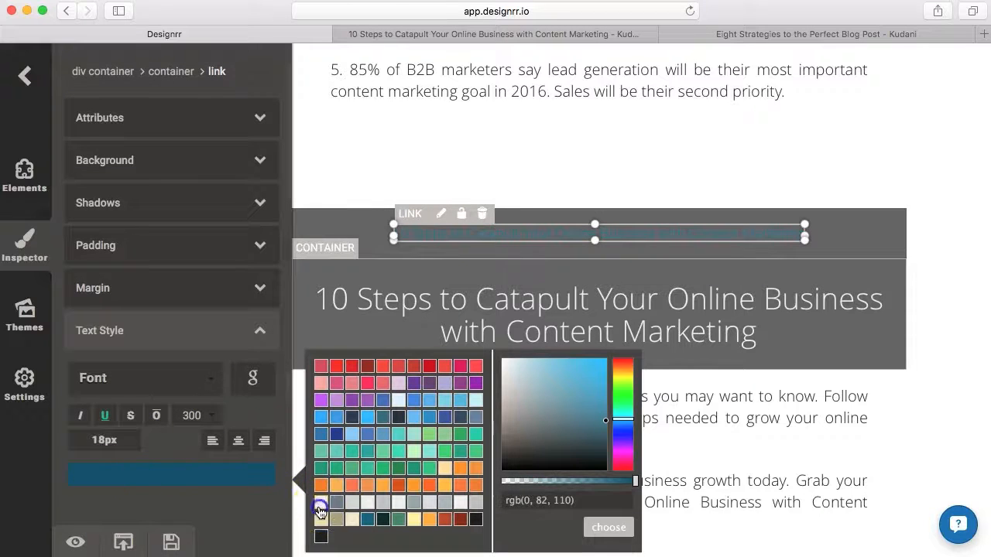
click(319, 504)
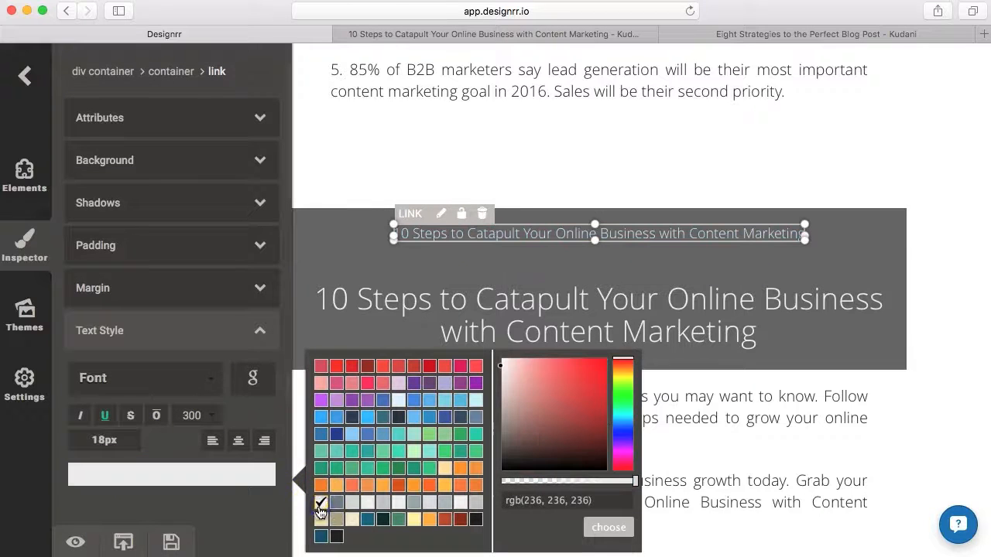
click(610, 527)
click(933, 240)
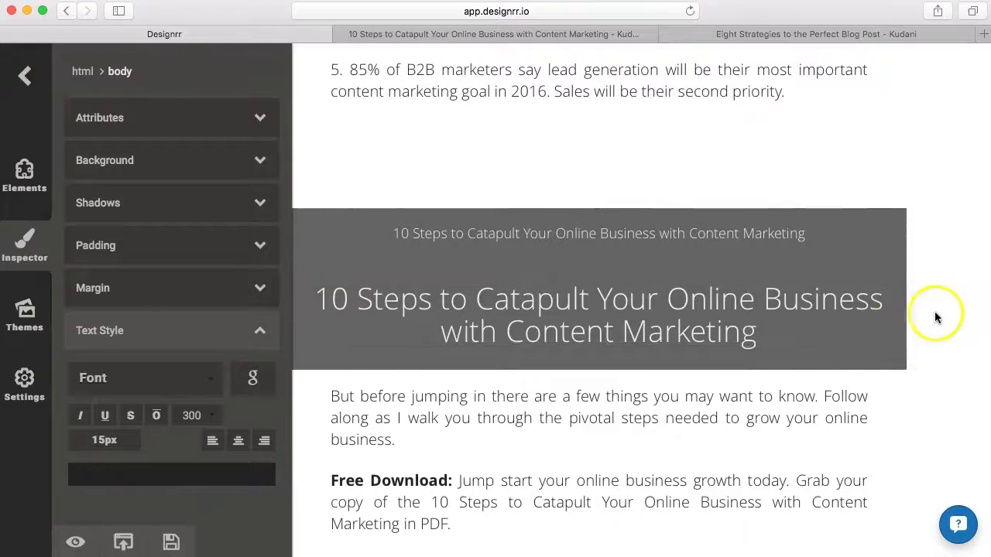
Search the Media Manager for "mountain" images to use as the cover container's background.
scroll(937, 318, down, 10)
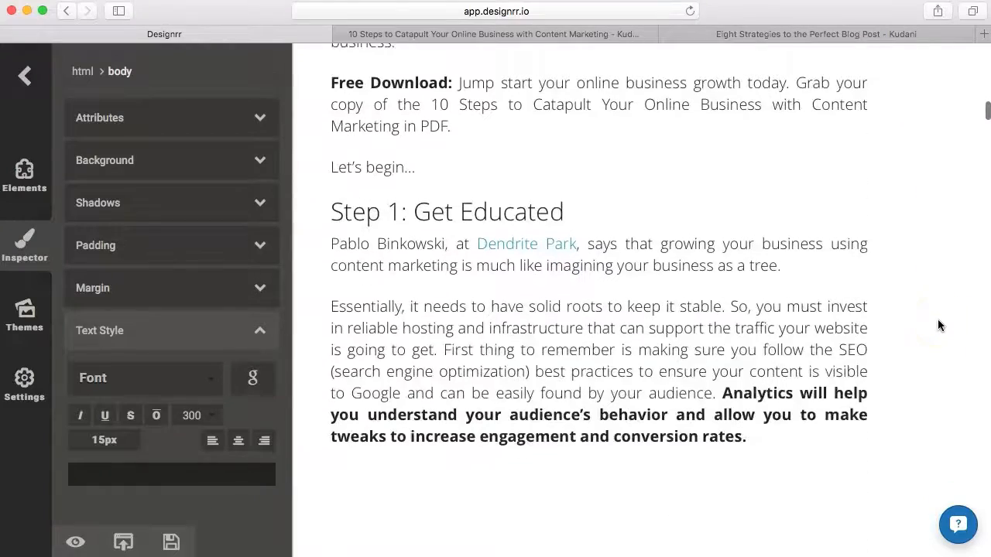
scroll(937, 320, up, 10)
scroll(934, 308, up, 6)
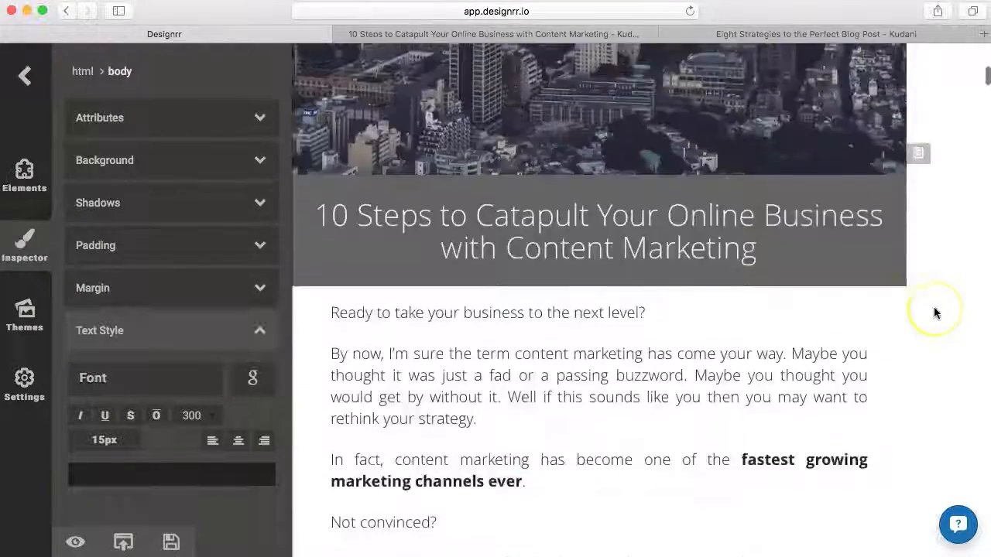
scroll(934, 308, up, 10)
scroll(934, 308, down, 4)
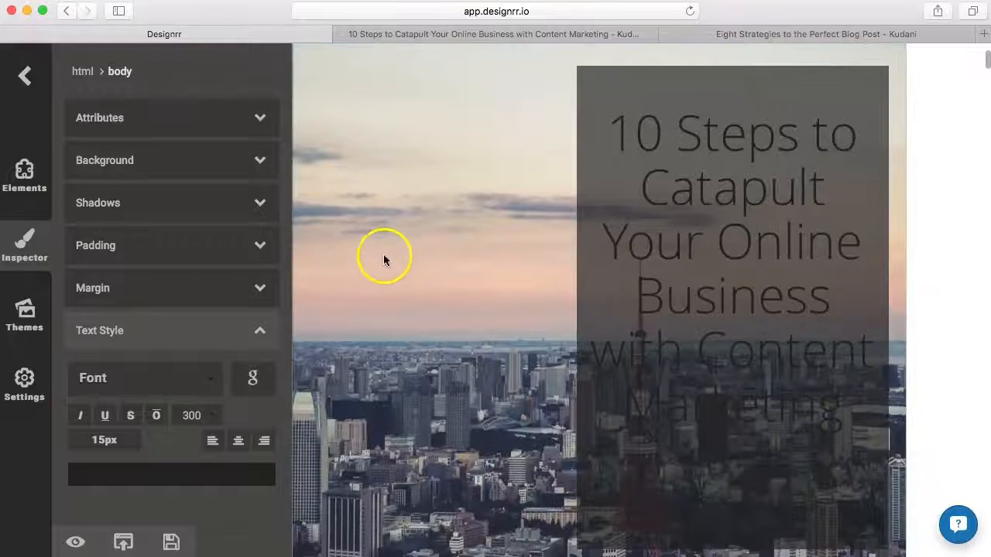
scroll(387, 287, up, 4)
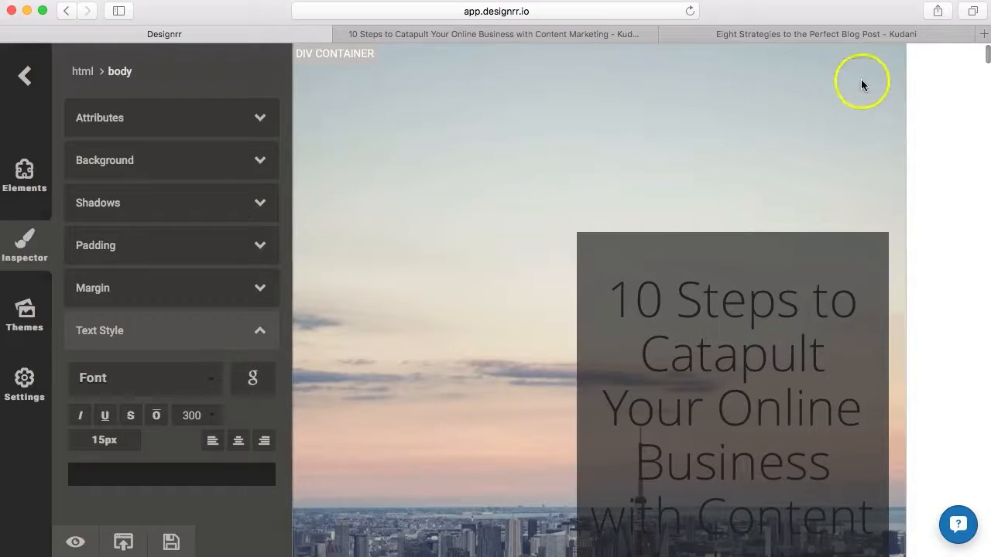
click(862, 82)
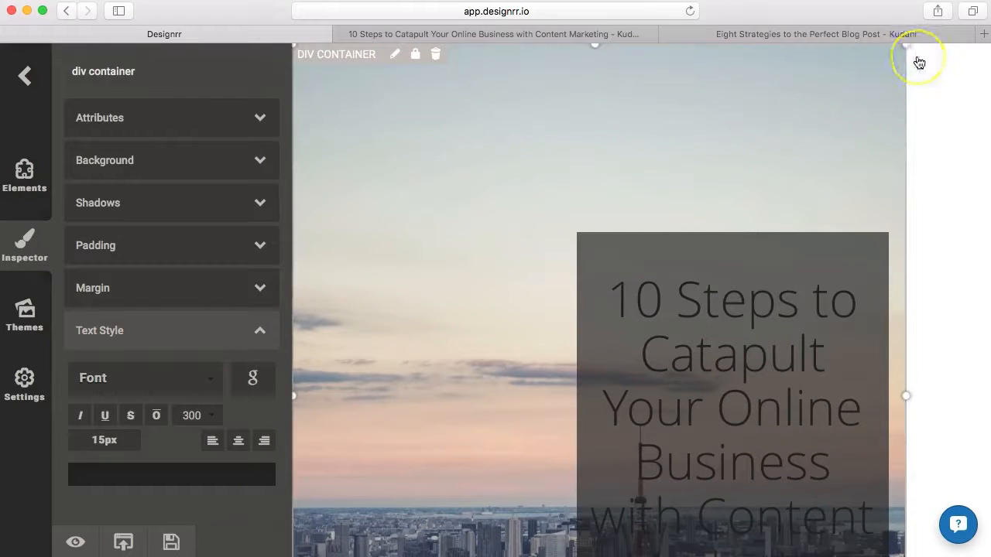
click(90, 161)
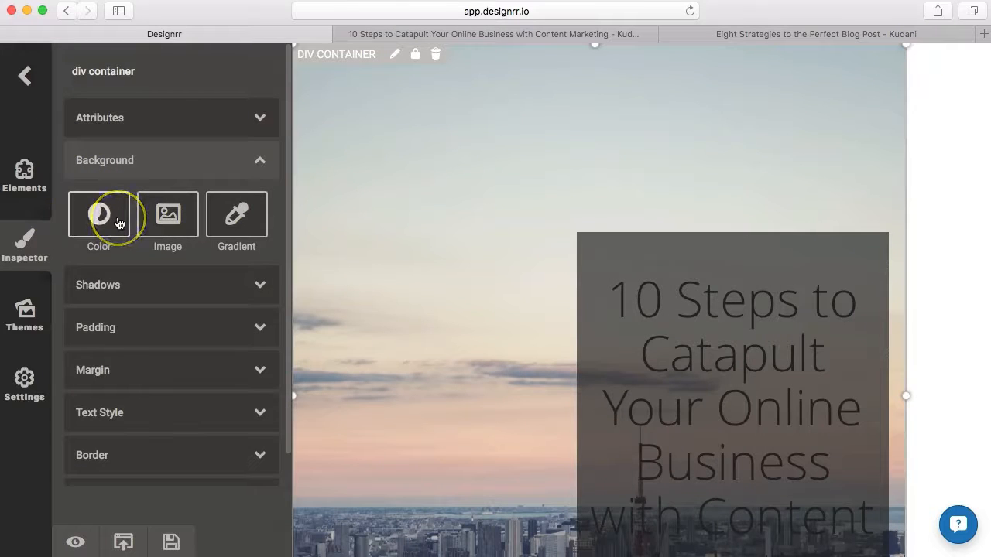
click(168, 221)
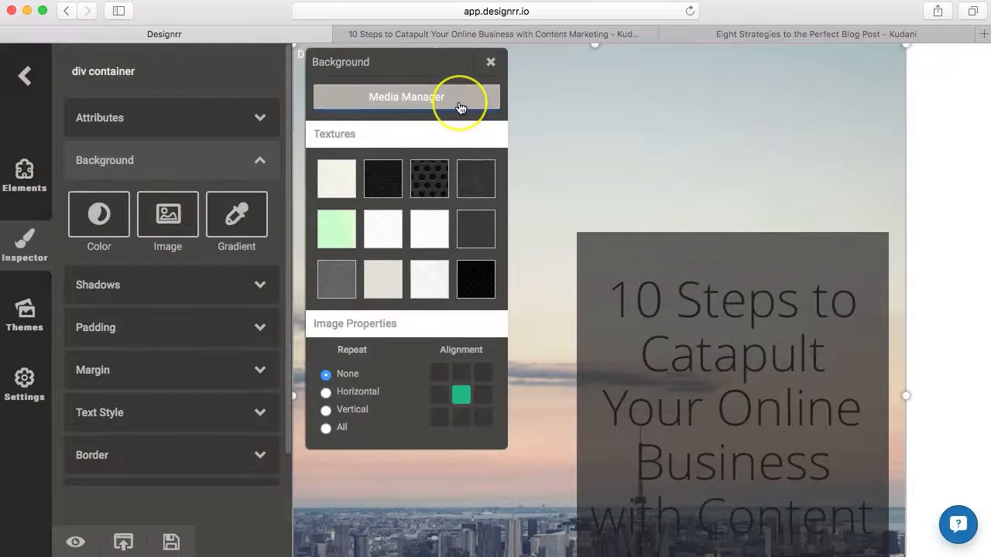
click(460, 107)
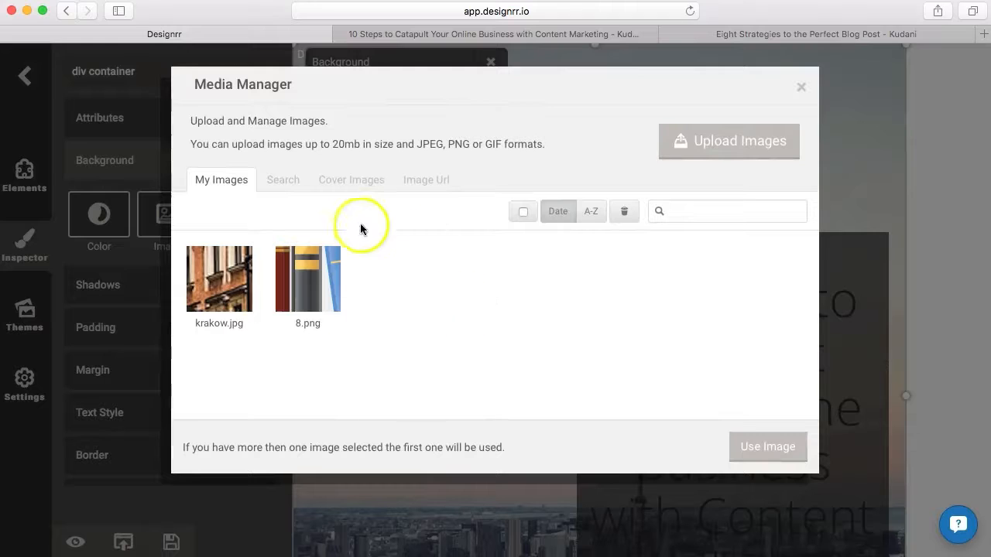
click(280, 180)
click(287, 237)
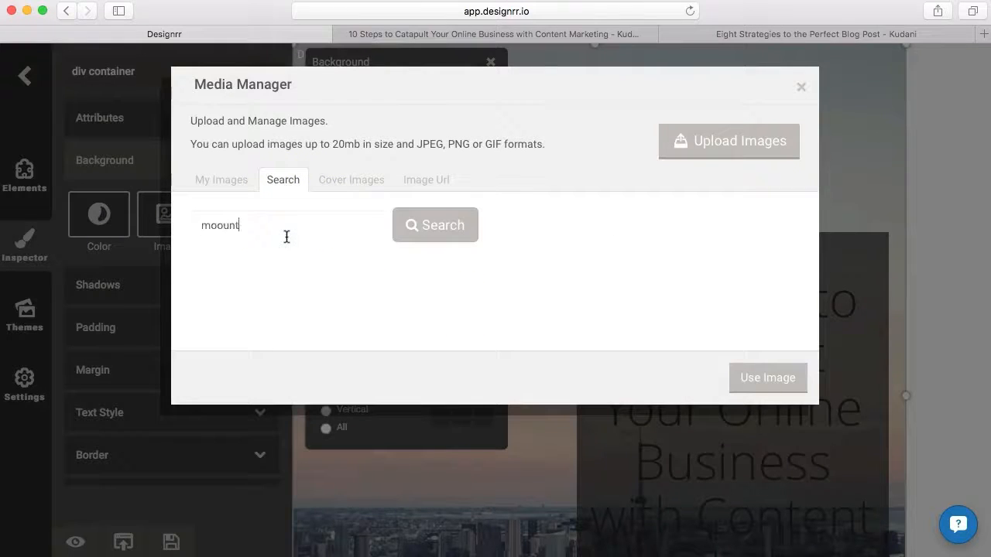
click(350, 241)
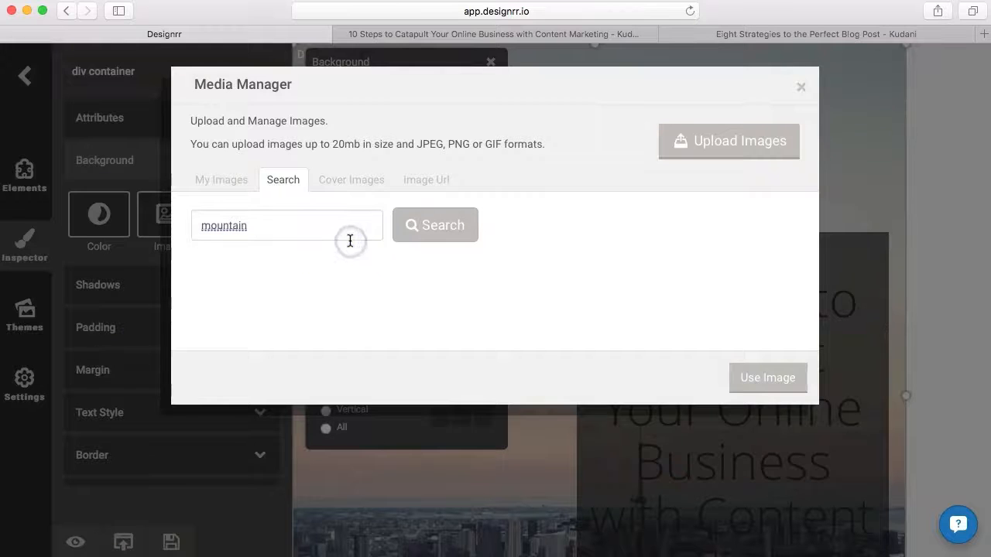
click(435, 226)
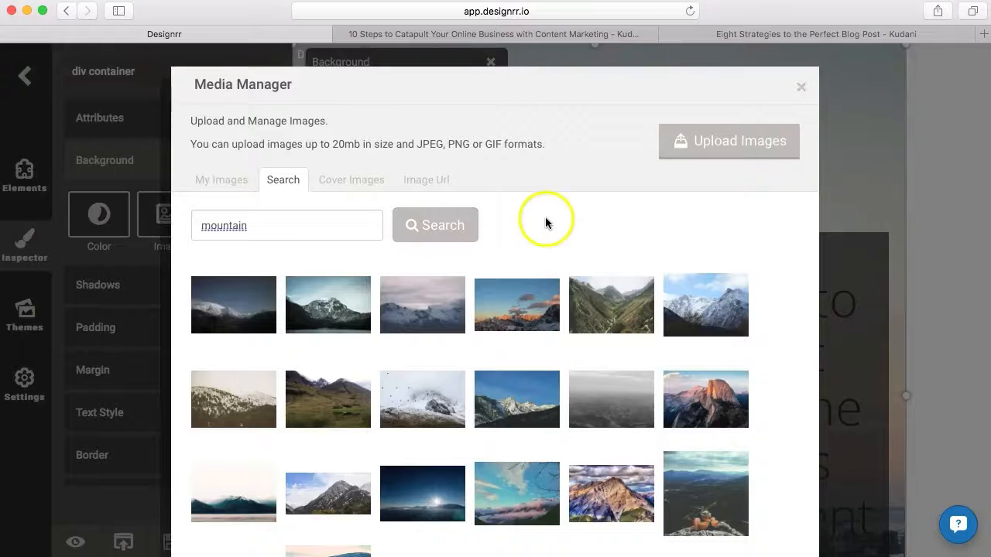
Set the photo of the sunlit orange rock dome as the cover's background image.
scroll(600, 199, down, 1)
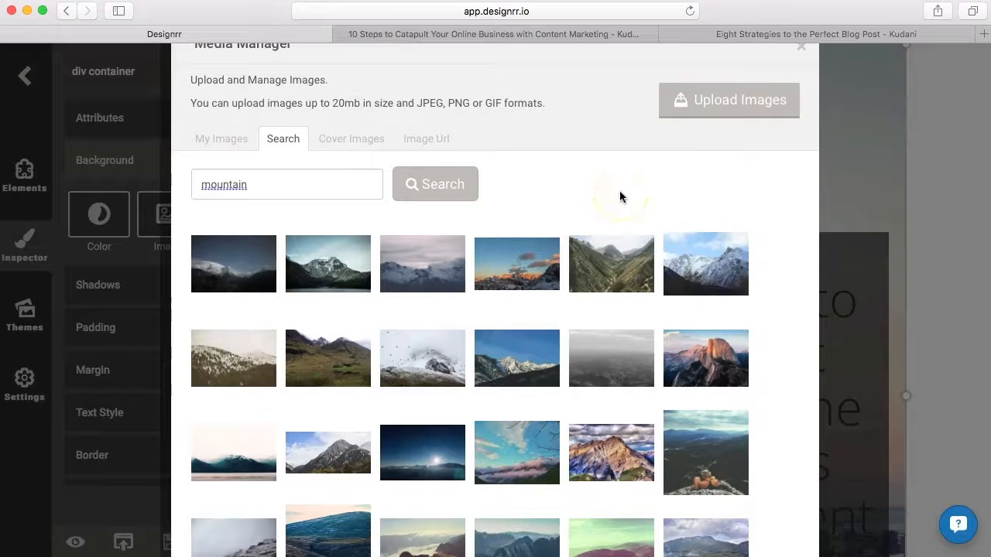
scroll(753, 266, down, 1)
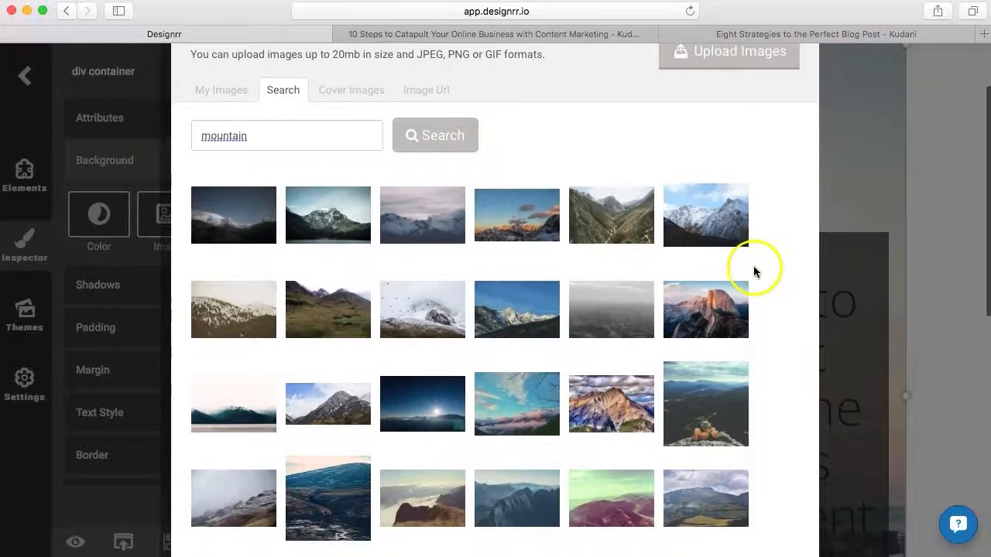
scroll(780, 274, down, 1)
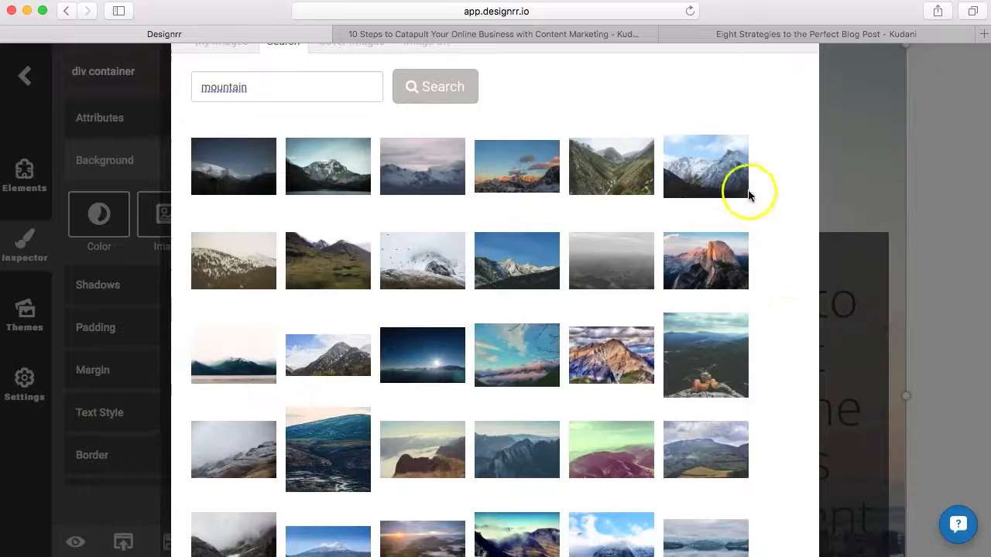
click(711, 265)
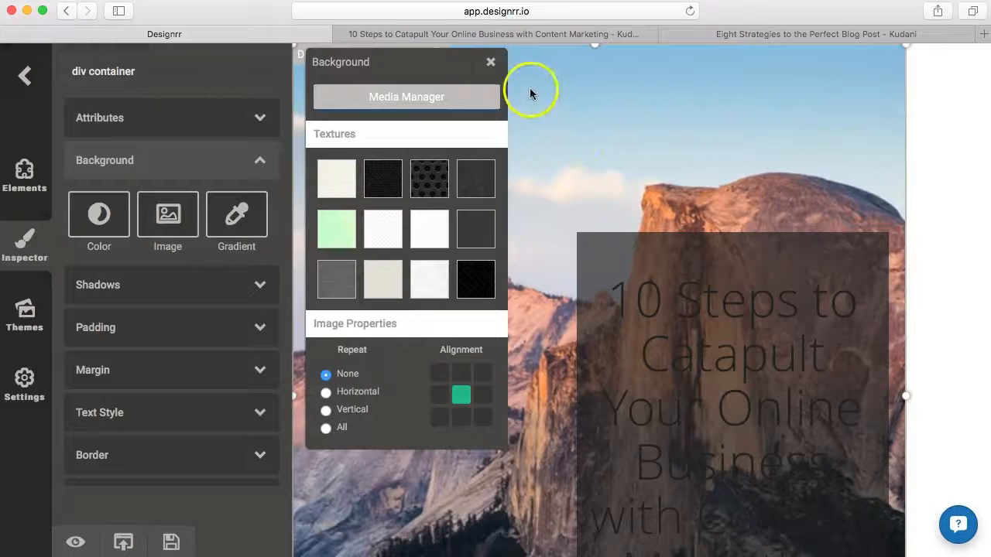
click(491, 62)
Set the cover heading's text colour to light grey, rgb(236, 236, 236).
scroll(461, 243, down, 4)
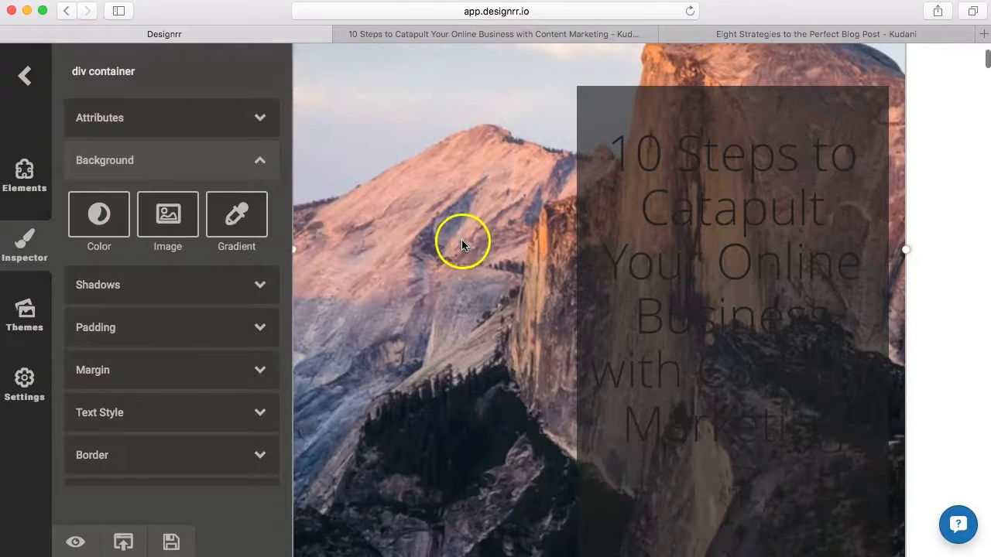
scroll(479, 360, down, 1)
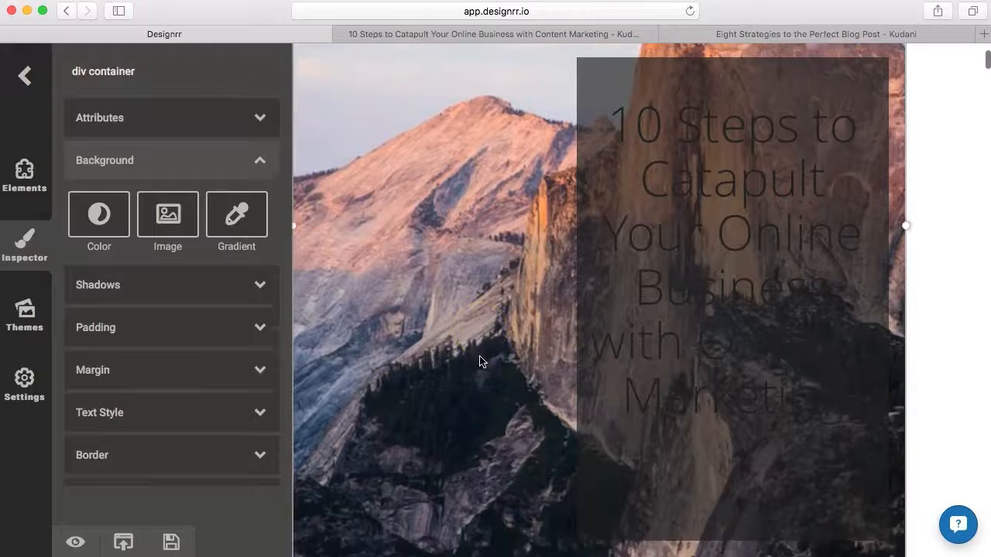
scroll(479, 360, up, 1)
click(664, 161)
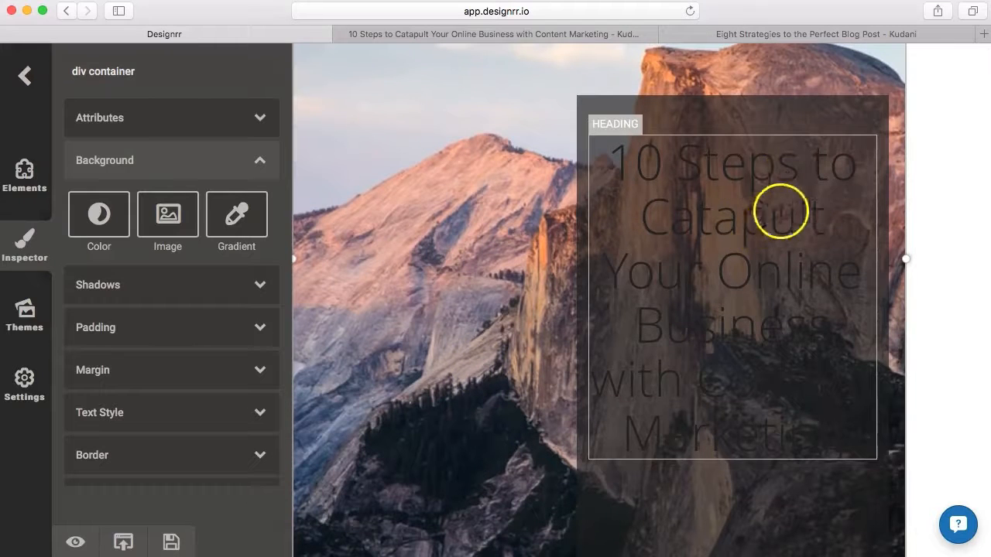
click(752, 224)
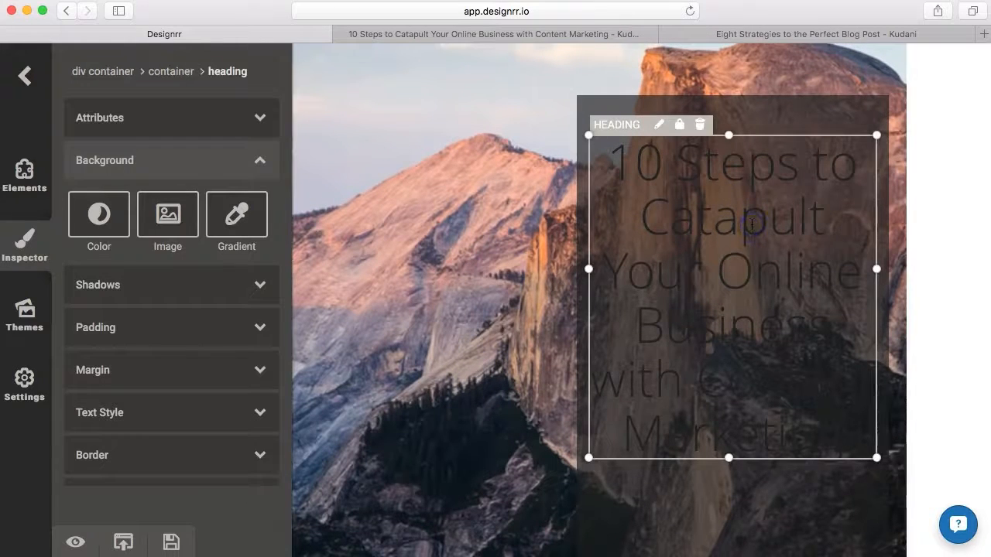
click(116, 412)
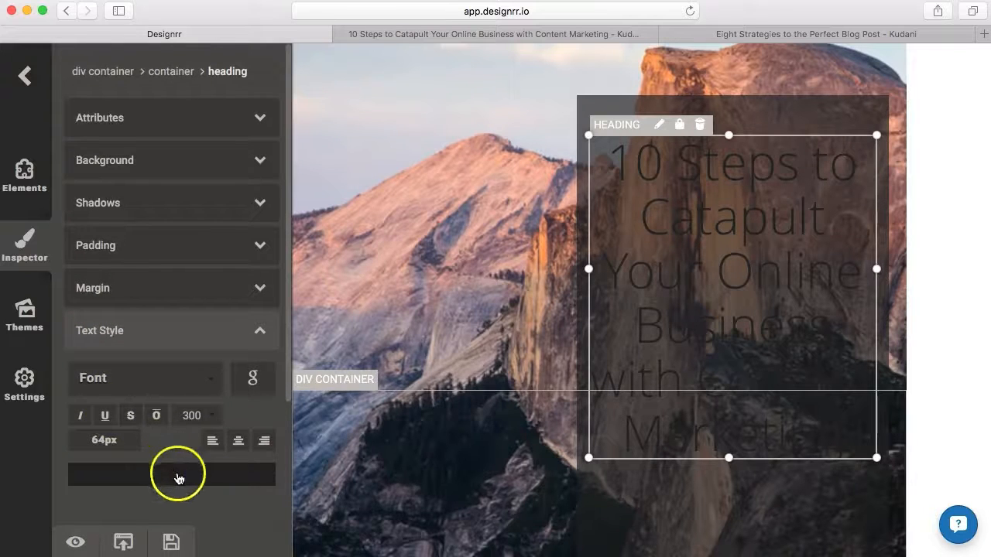
click(177, 478)
click(321, 502)
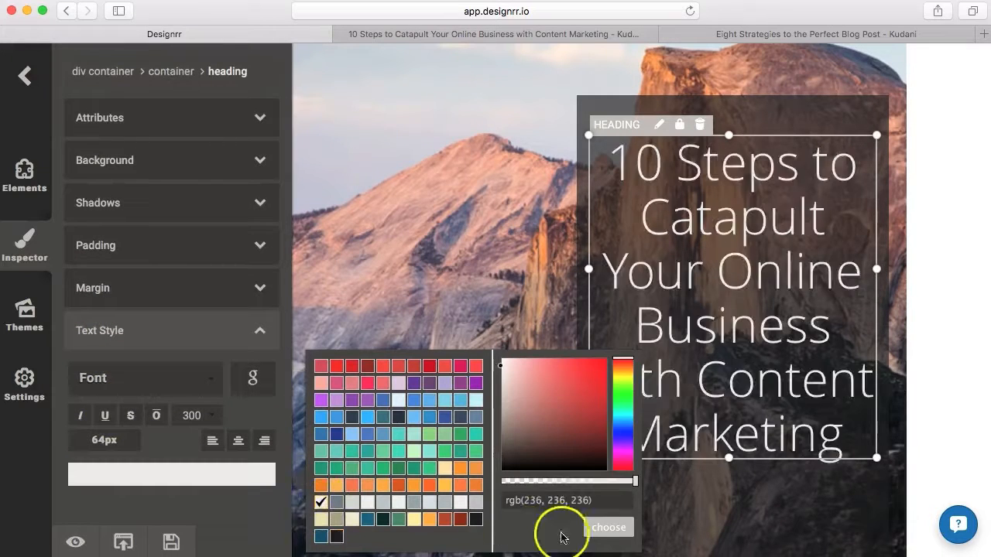
click(602, 529)
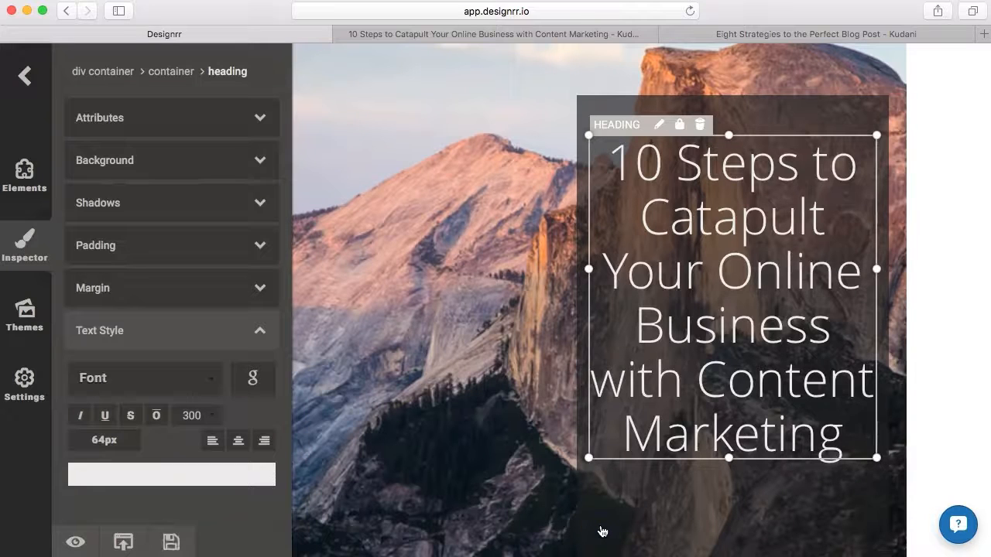
Apply a thin geometric Google font from the third page of the font library to the cover heading.
click(253, 379)
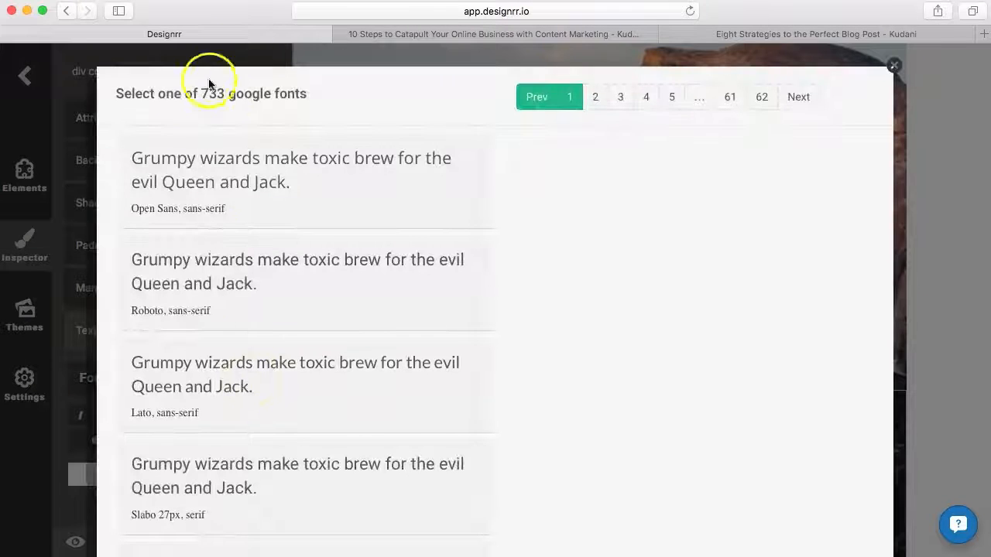
click(620, 98)
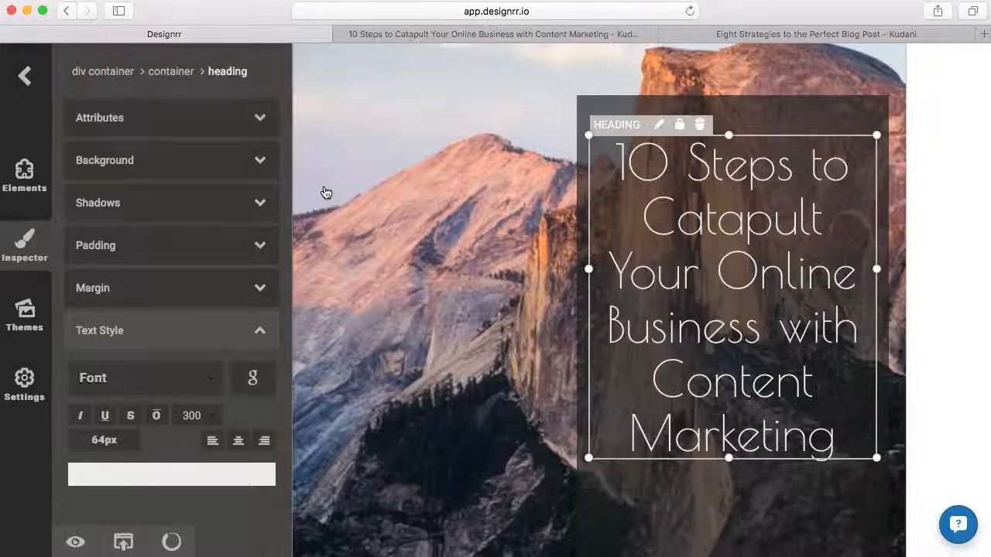
click(967, 200)
scroll(968, 202, down, 3)
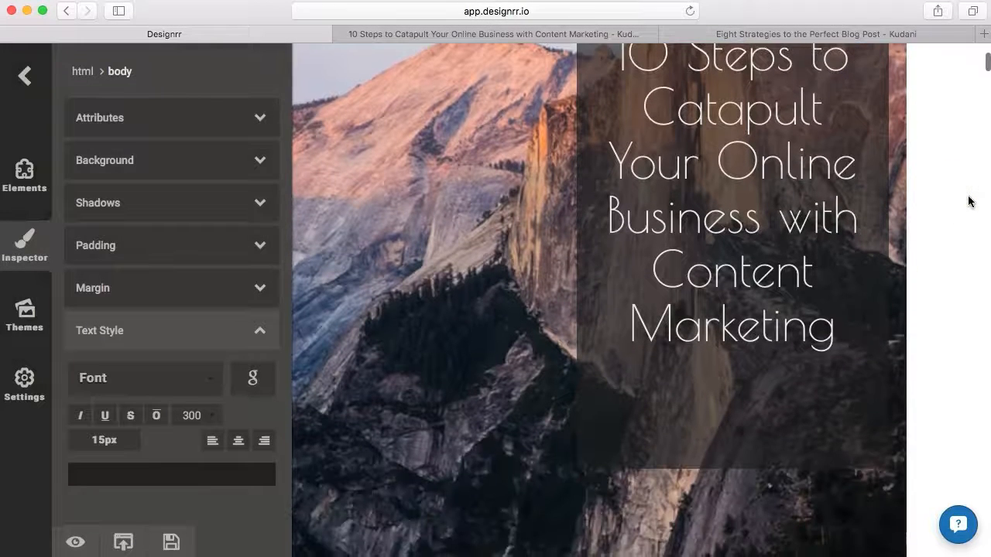
scroll(960, 234, up, 2)
Shorten the dark translucent container around the cover heading by raising its lower edge.
scroll(960, 235, down, 3)
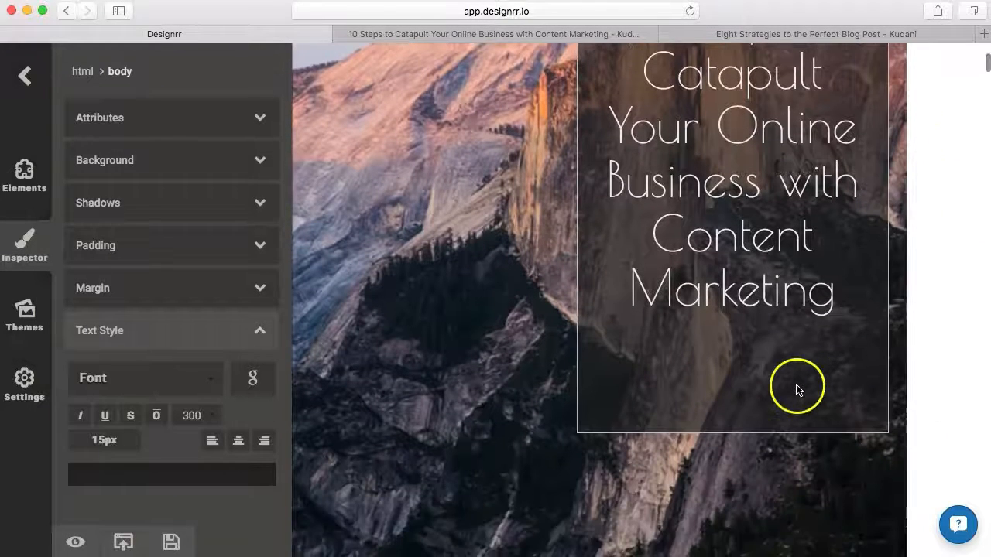
click(799, 390)
drag(728, 431, 728, 356)
Replace the "author" placeholder near the base of the cover with the author's full name.
scroll(753, 414, down, 5)
scroll(752, 415, down, 3)
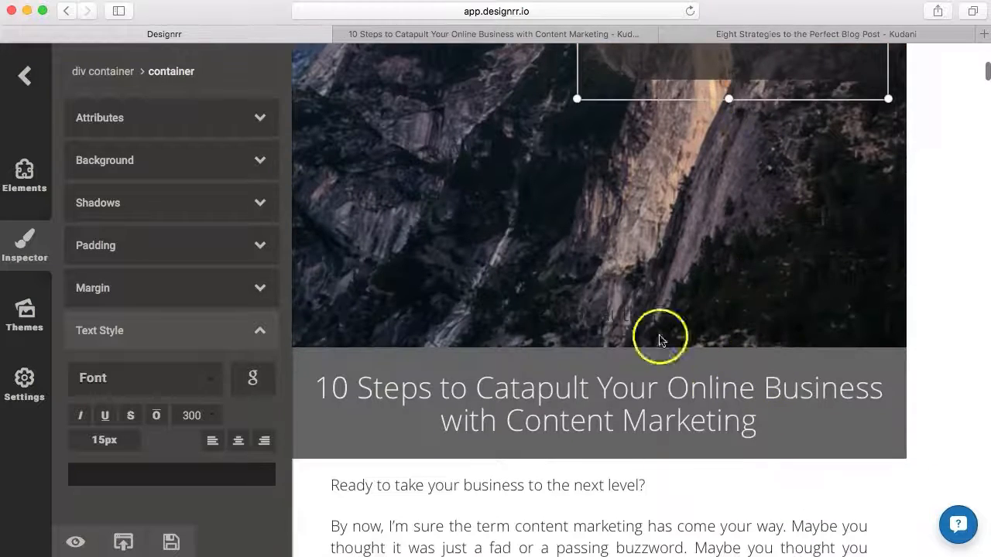
click(594, 296)
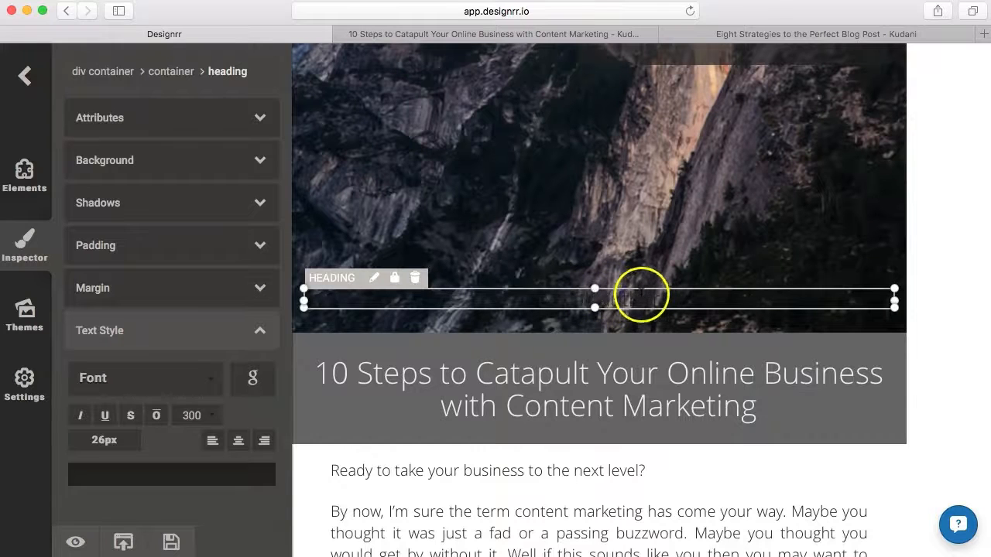
double_click(619, 295)
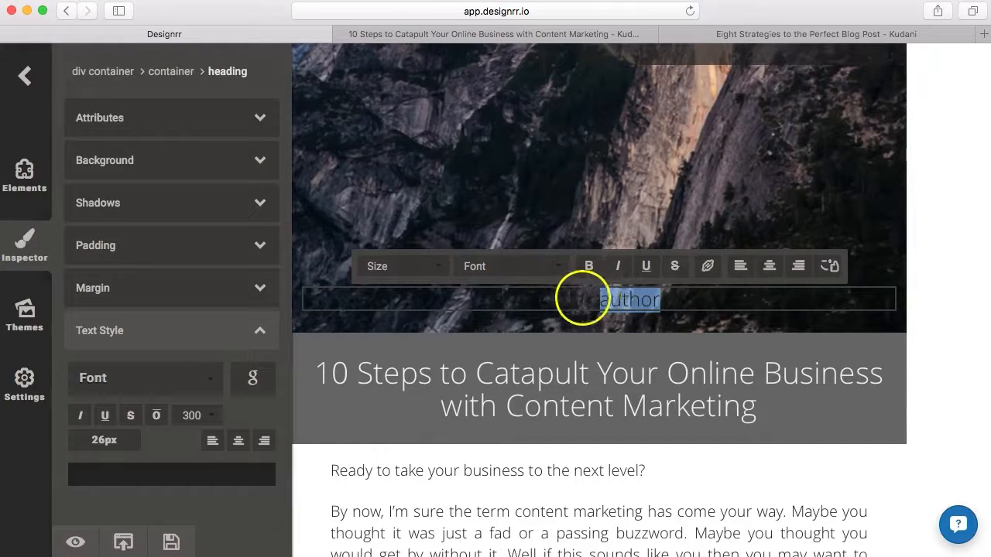
key(BackSpace)
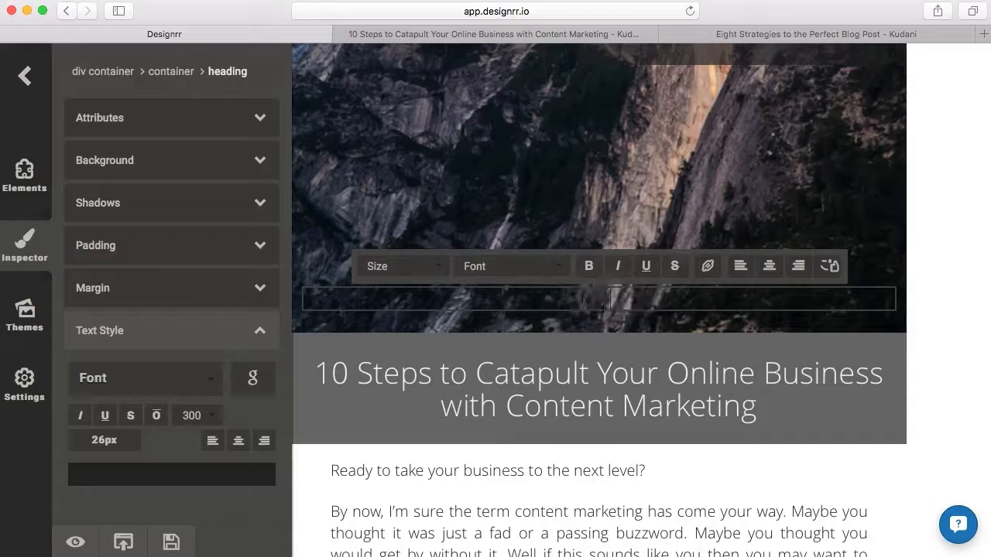
text(Paul Clifford)
Recolour the cover's author name to light grey, rgb(236, 236, 236).
click(128, 474)
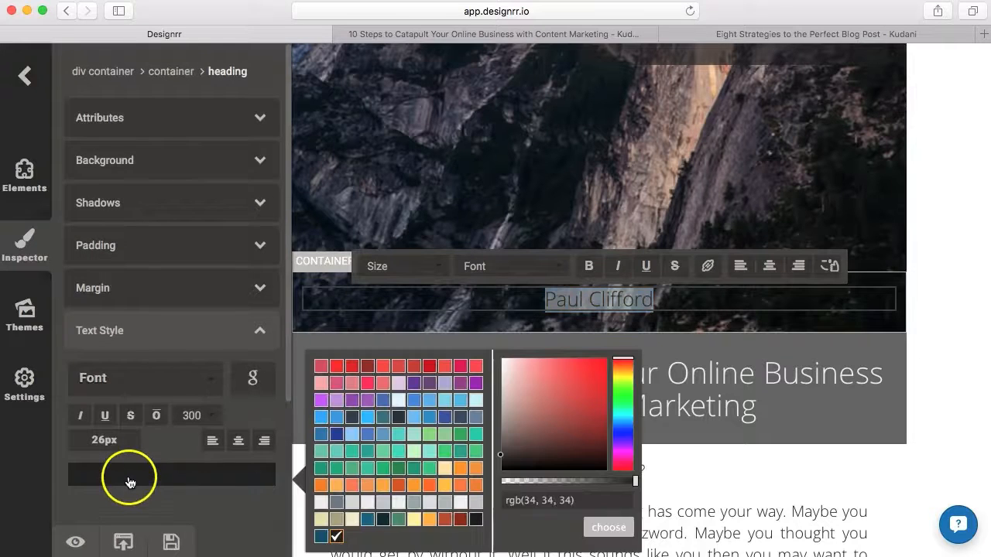
click(321, 502)
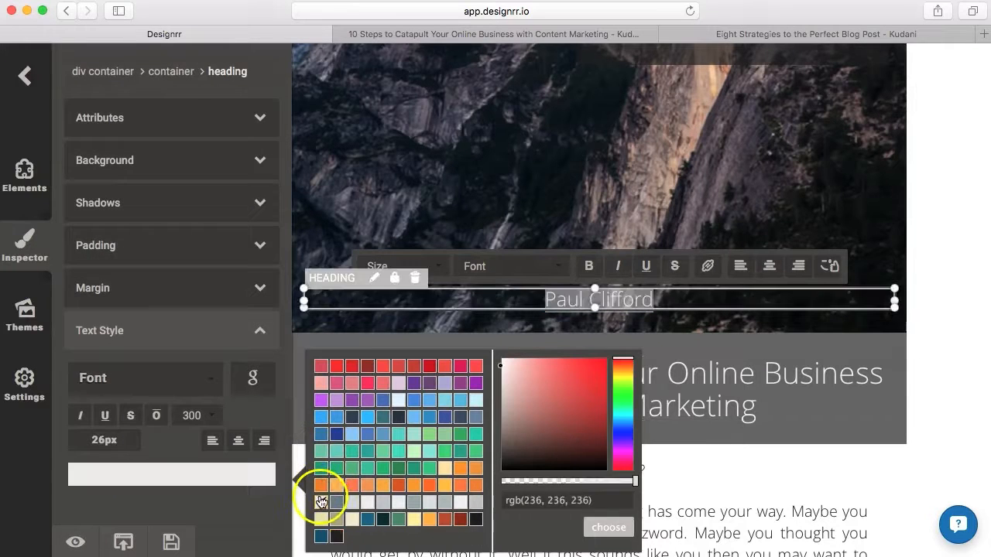
click(612, 527)
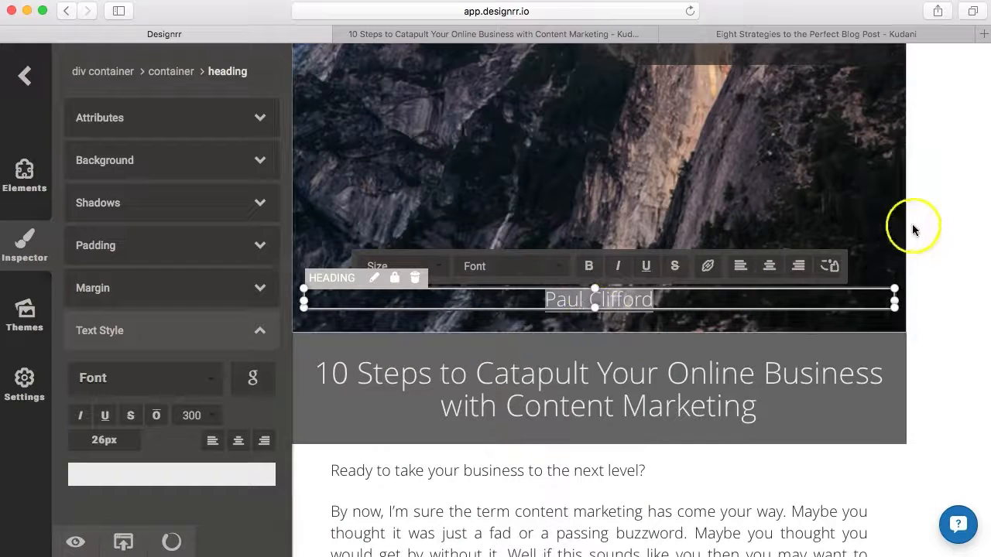
click(937, 216)
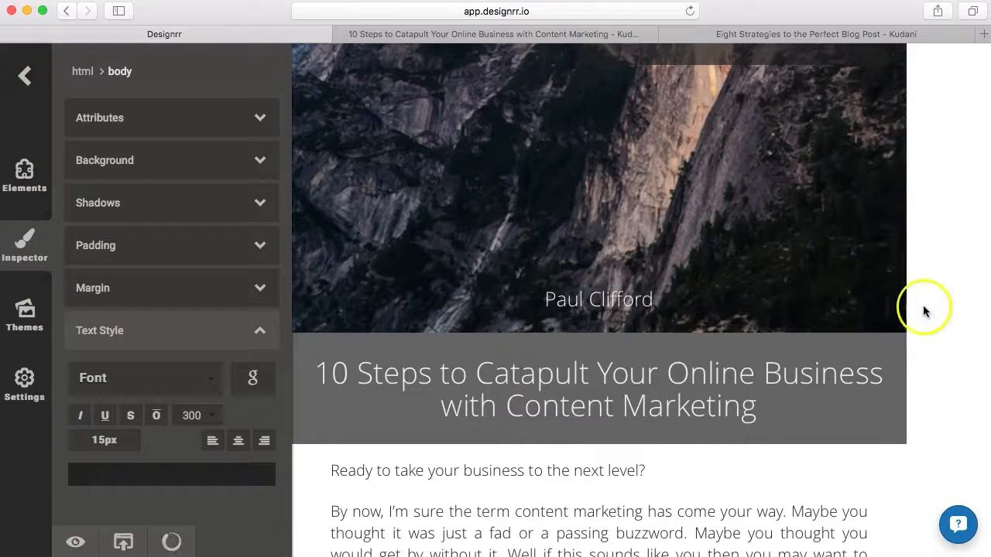
Review the article's pages, banners and infographic from the introduction through to the Final Thoughts section.
scroll(922, 309, down, 10)
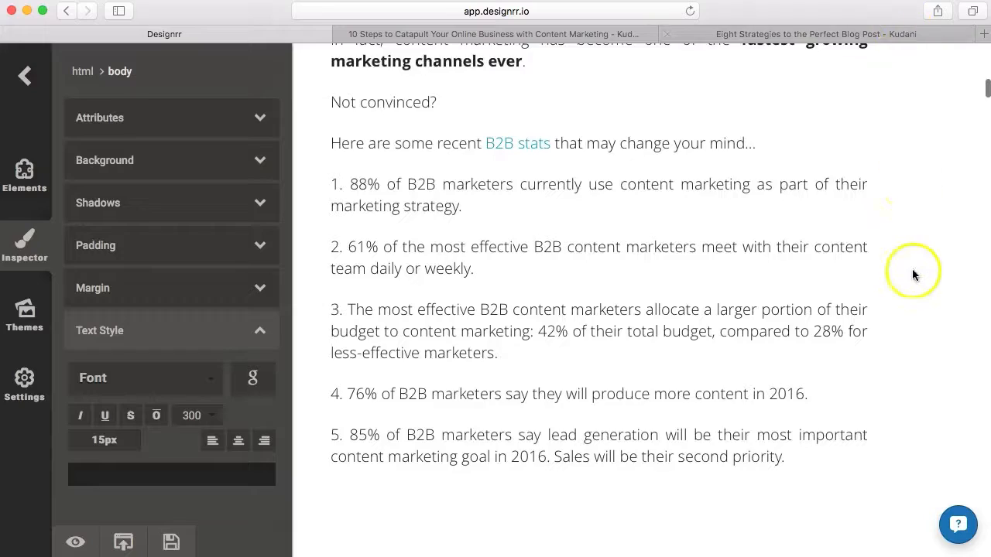
scroll(912, 268, down, 10)
scroll(918, 343, down, 5)
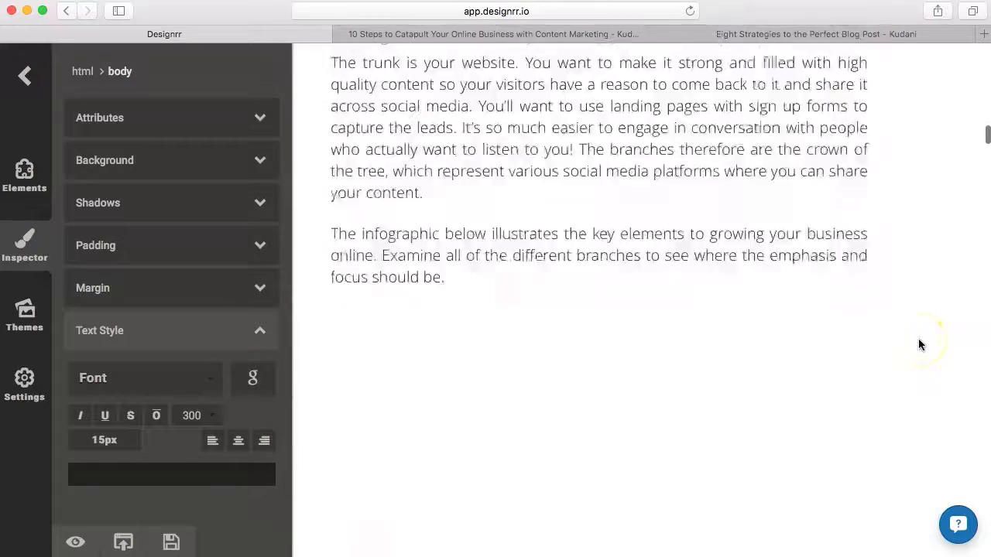
scroll(917, 375, down, 10)
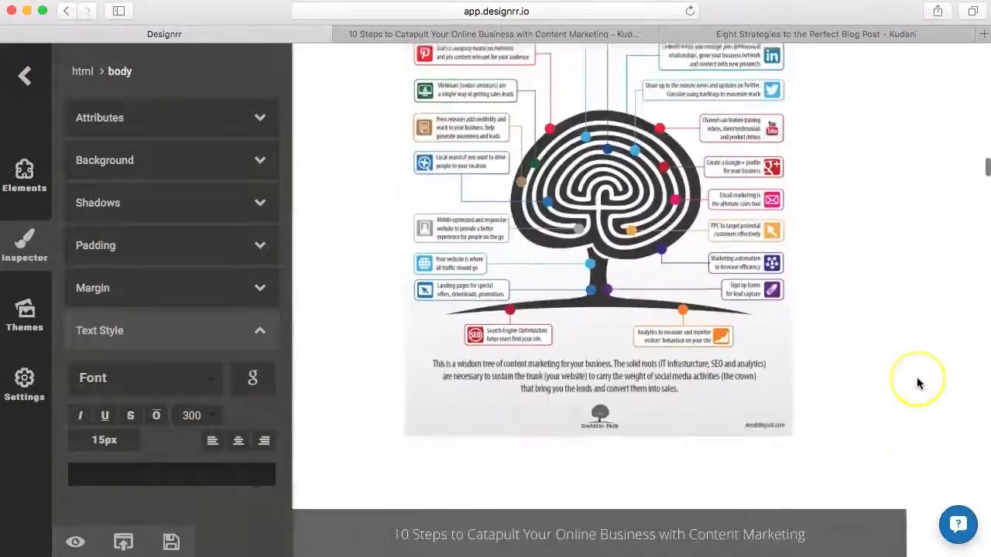
scroll(928, 375, down, 6)
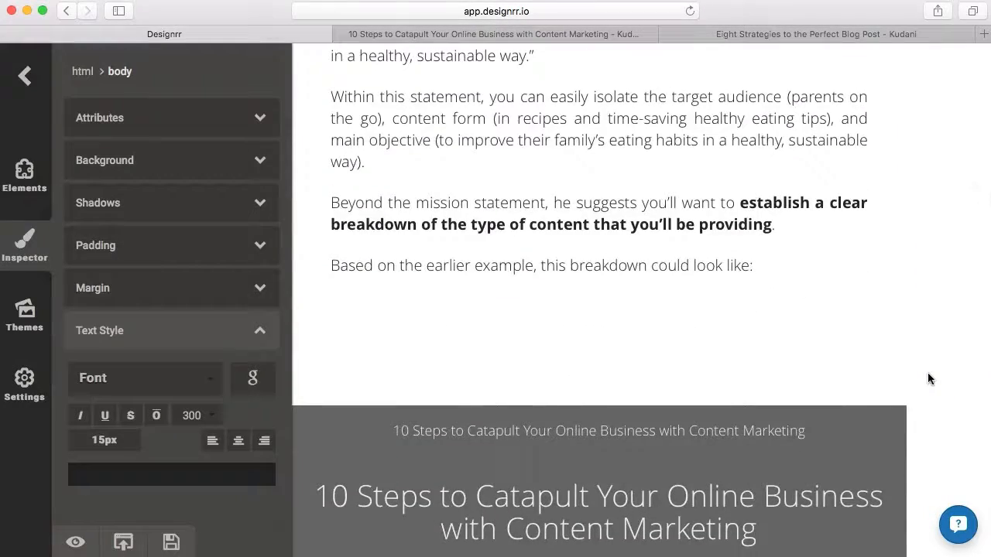
scroll(948, 225, up, 9)
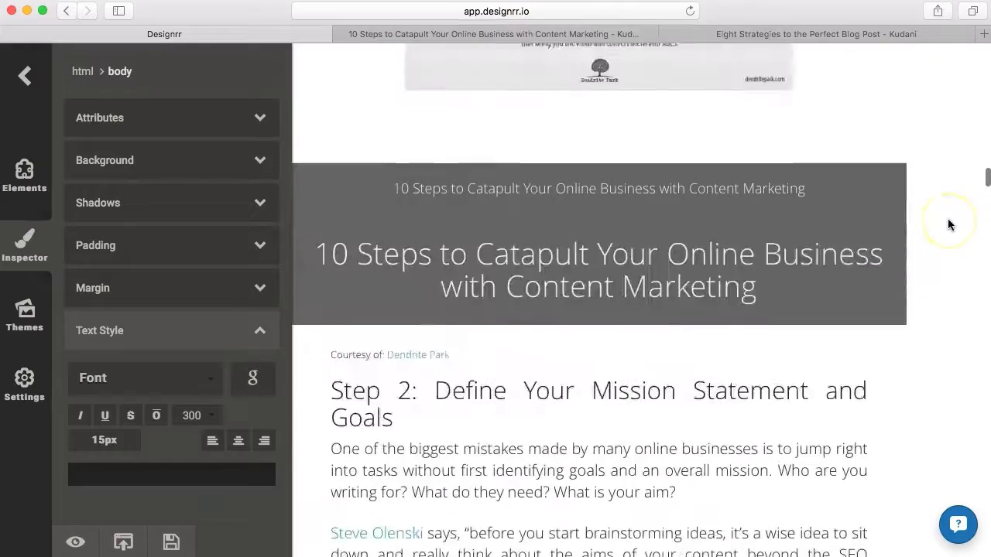
scroll(949, 224, up, 5)
scroll(950, 225, down, 10)
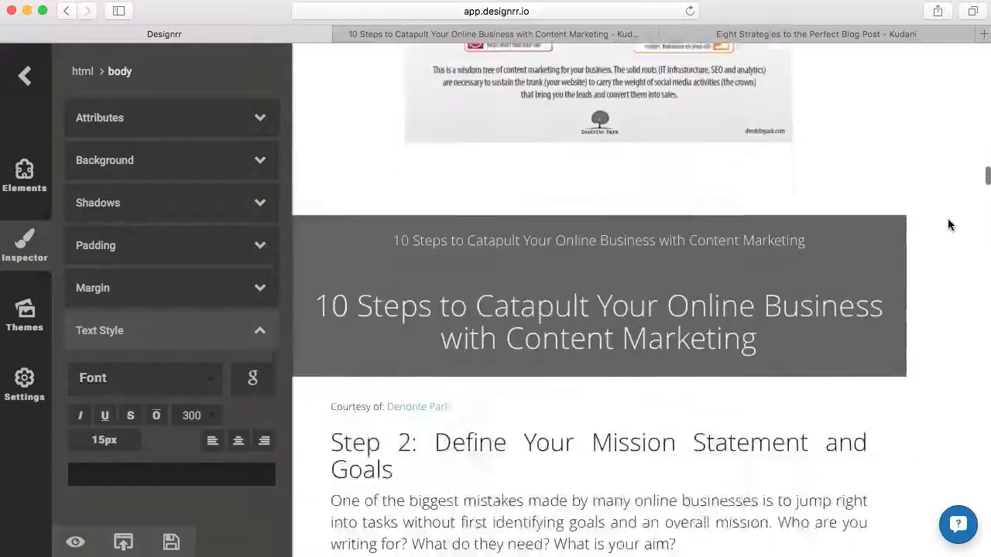
scroll(949, 224, down, 10)
scroll(949, 225, down, 20)
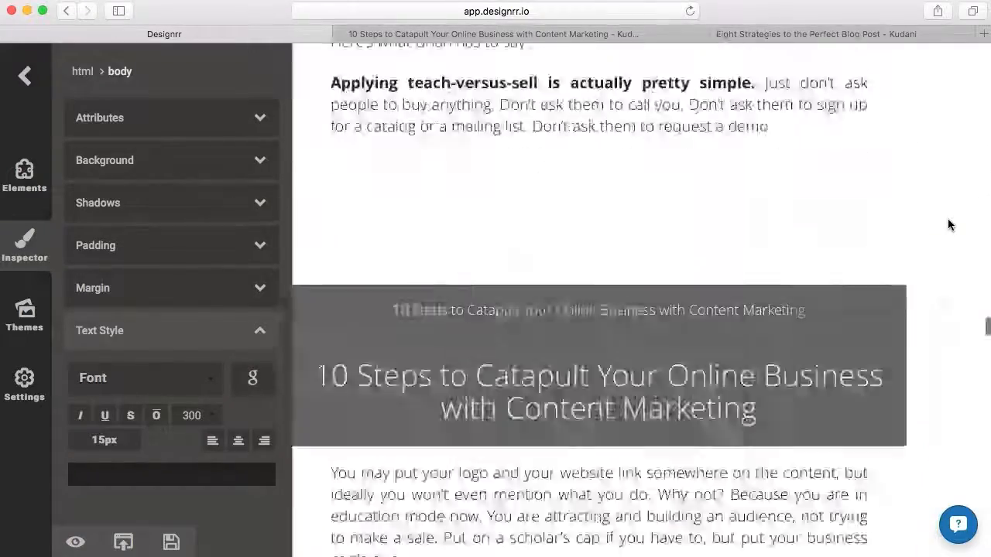
scroll(947, 225, down, 15)
scroll(947, 224, up, 3)
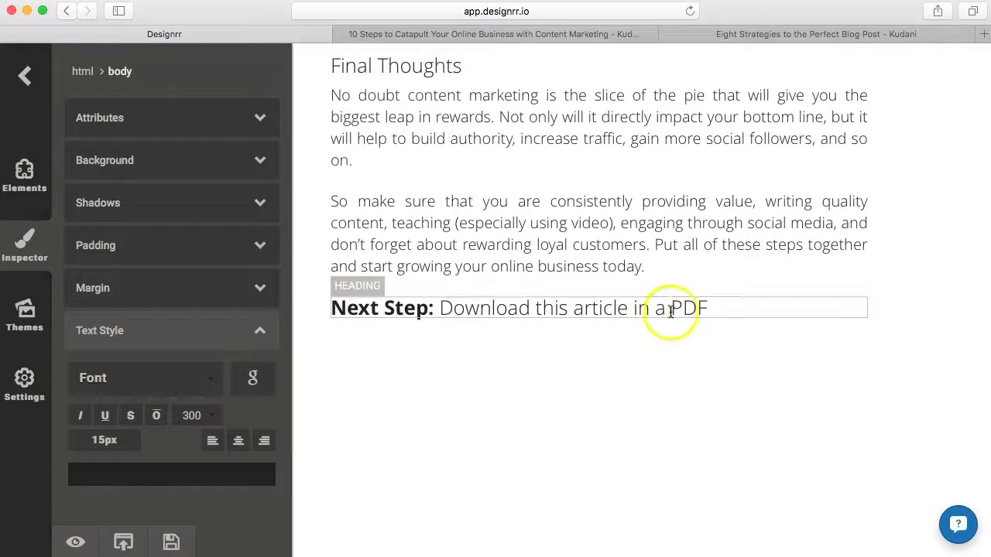
Delete the "Next Step: Download this article in a PDF" heading below the Final Thoughts section.
click(699, 310)
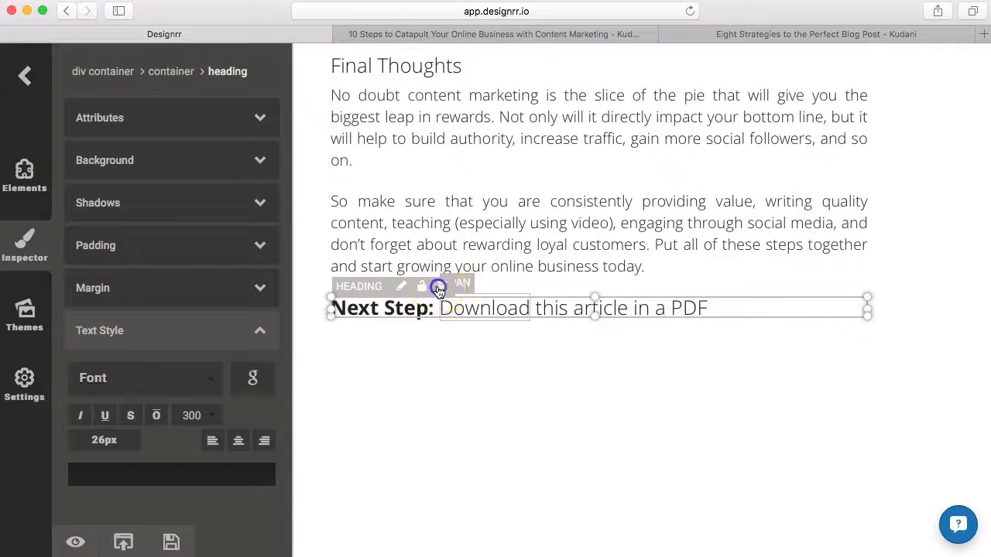
click(438, 288)
scroll(520, 347, down, 1)
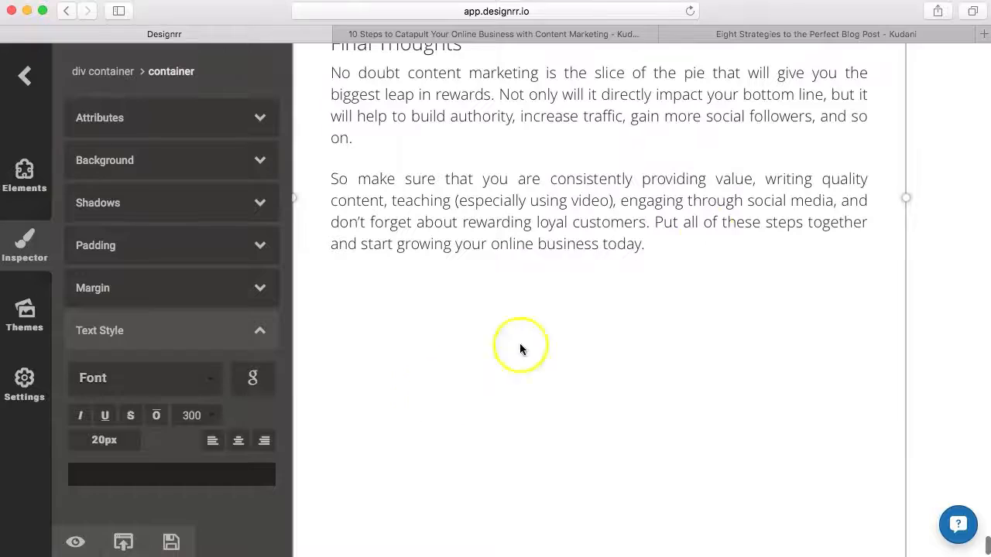
Dismiss the subscription pop-up on Kudani's "Eight Strategies to the Perfect Blog Post" page and copy the post's URL.
click(792, 35)
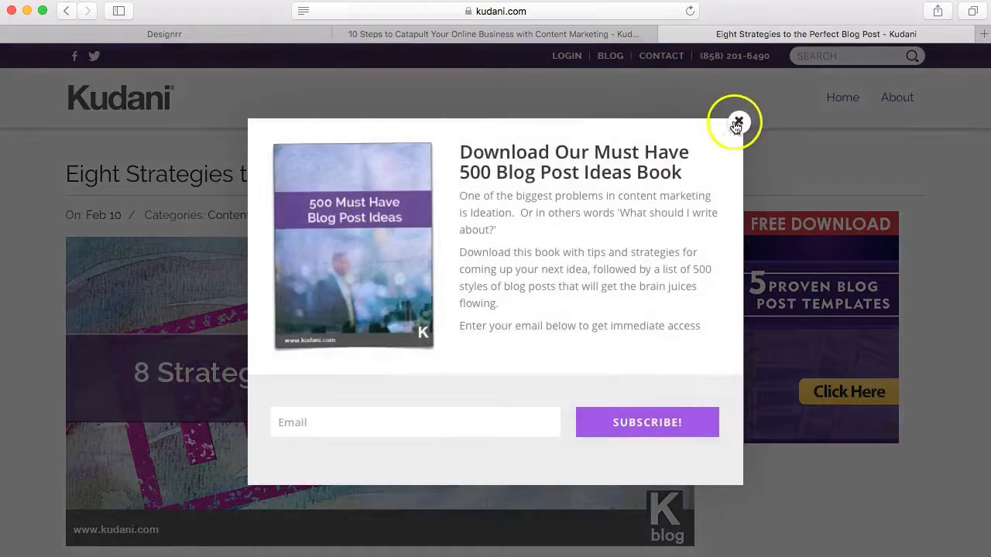
click(736, 122)
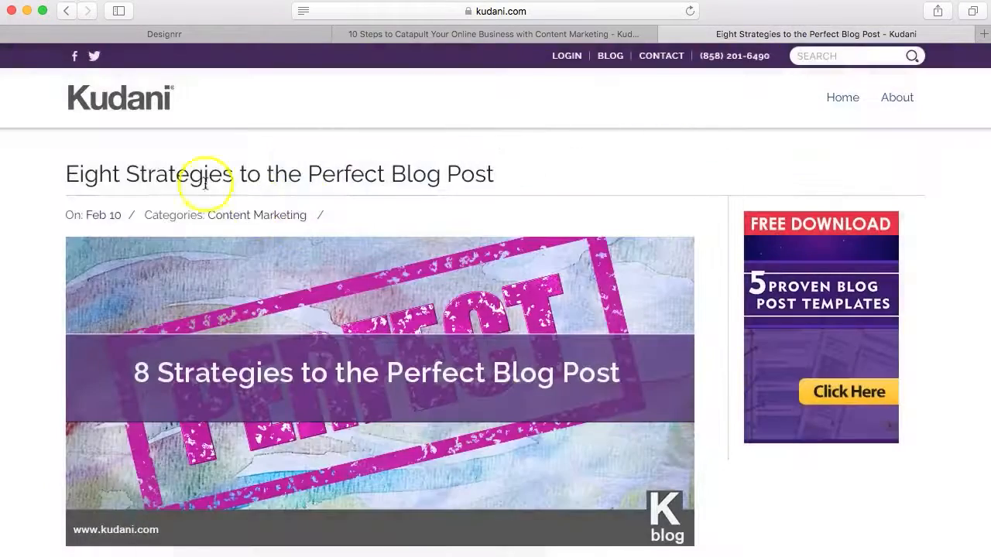
click(393, 13)
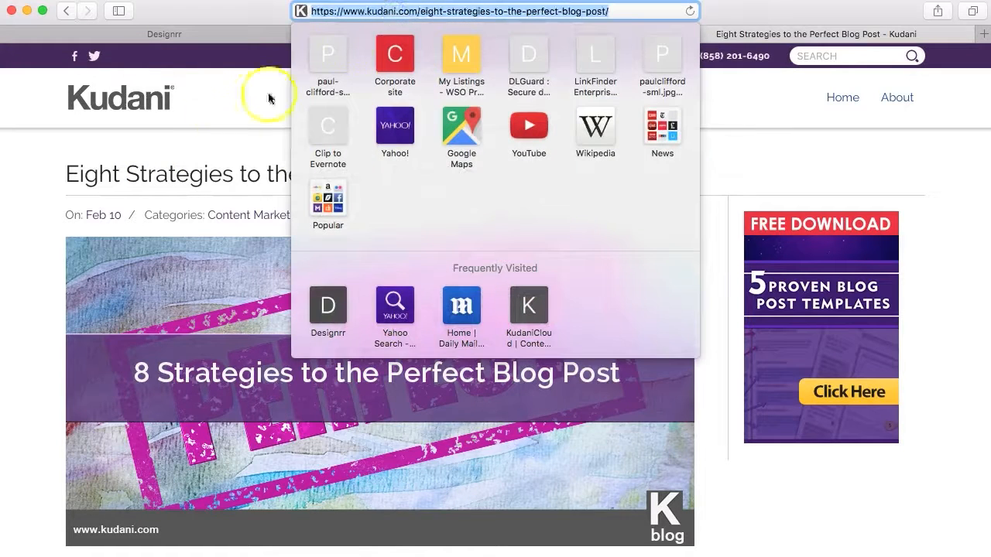
click(210, 119)
Back in Designrr, add a New Article component after Final Thoughts, importing the copied "Eight Strategies to the Perfect Blog Post" URL.
click(192, 36)
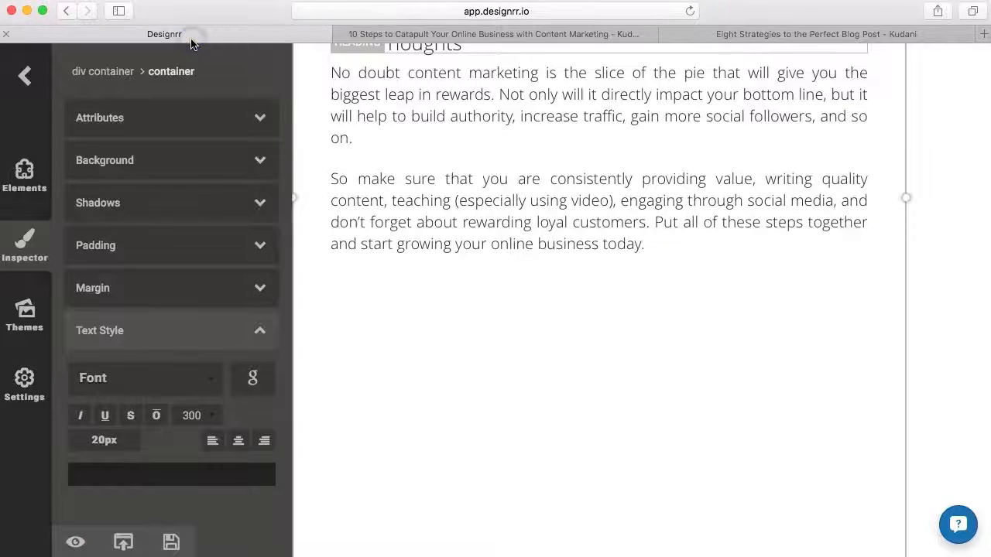
click(24, 174)
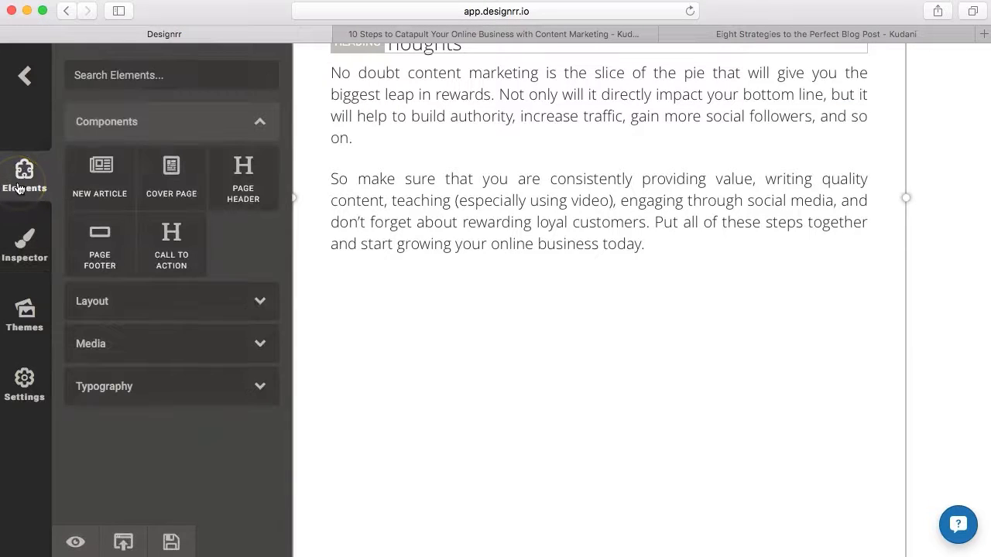
drag(88, 162, 298, 325)
drag(436, 349, 435, 349)
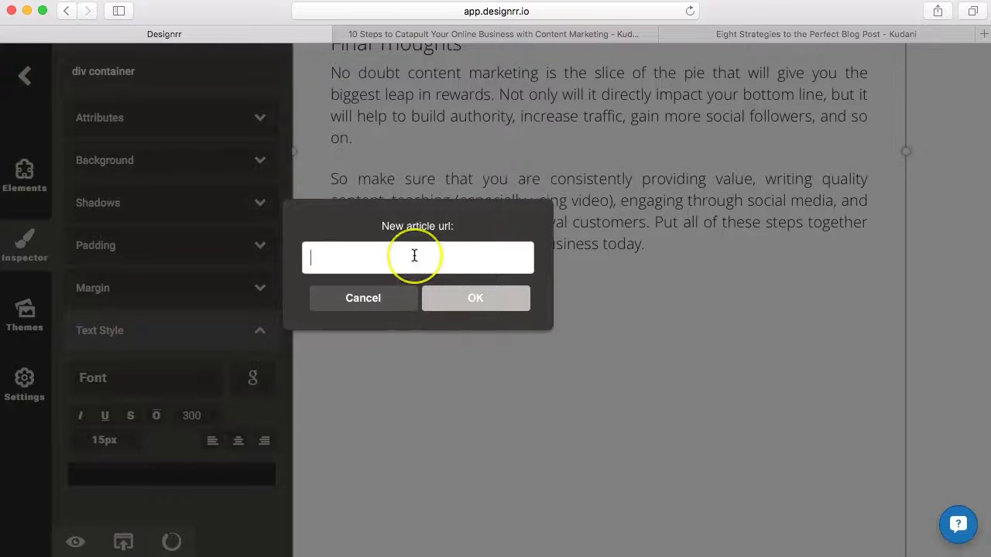
click(465, 299)
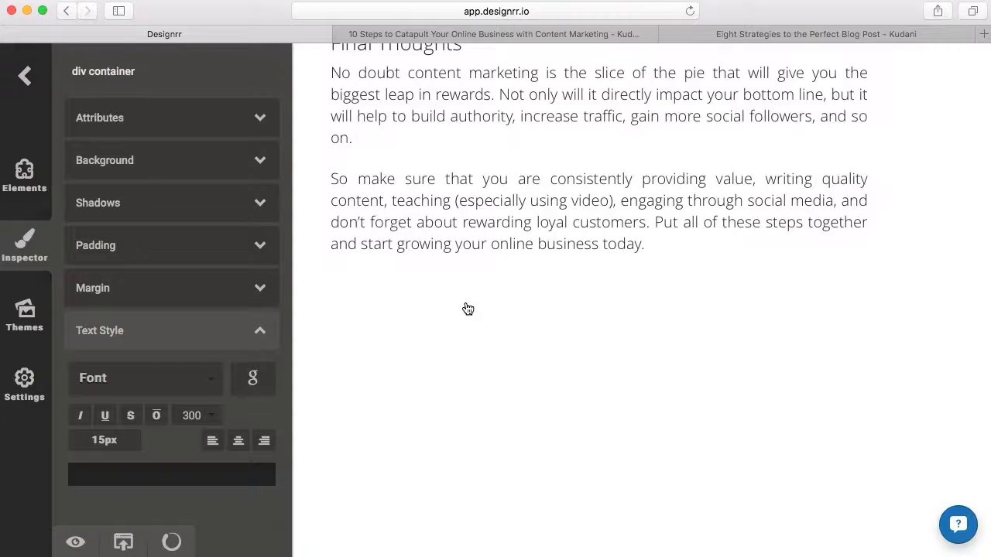
Examine the layout, page banners and link styling of the newly imported "Eight Strategies to the Perfect Blog Post" article.
scroll(565, 197, up, 2)
scroll(565, 196, down, 5)
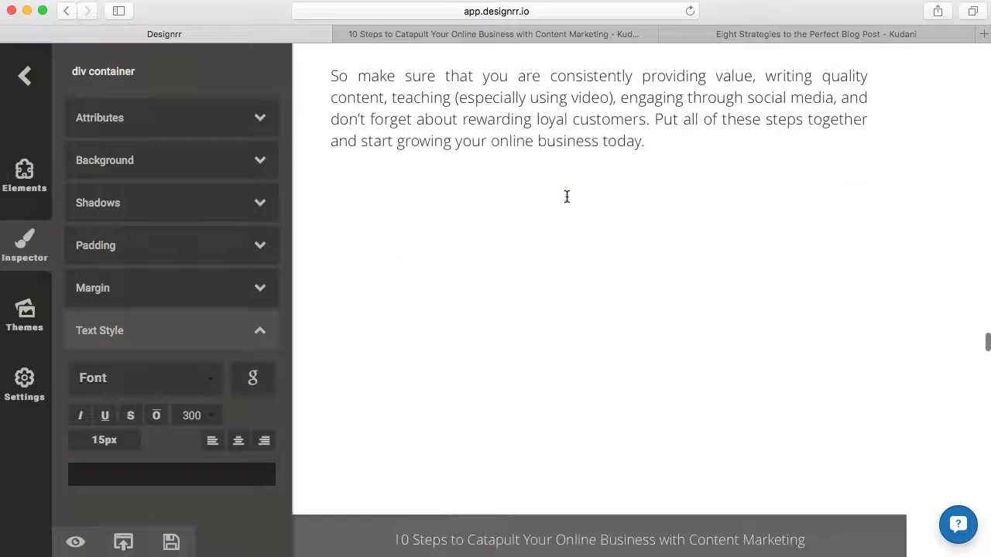
scroll(567, 196, down, 5)
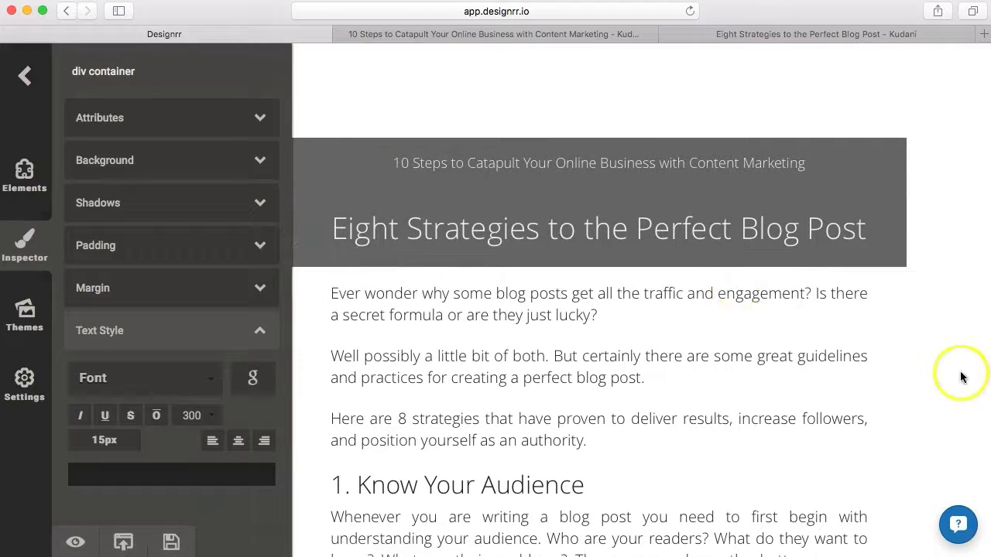
scroll(962, 372, down, 7)
scroll(962, 377, down, 5)
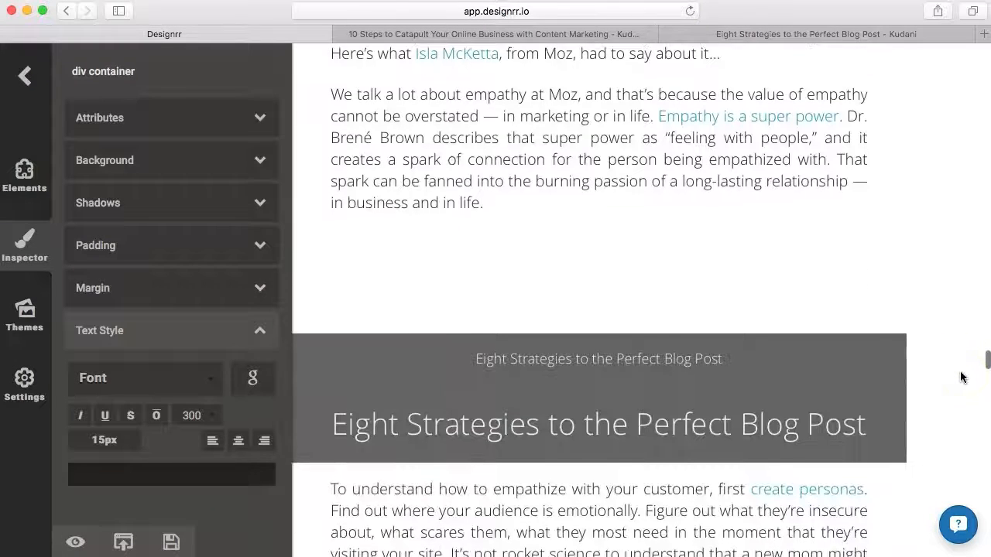
scroll(961, 377, down, 3)
scroll(962, 377, down, 15)
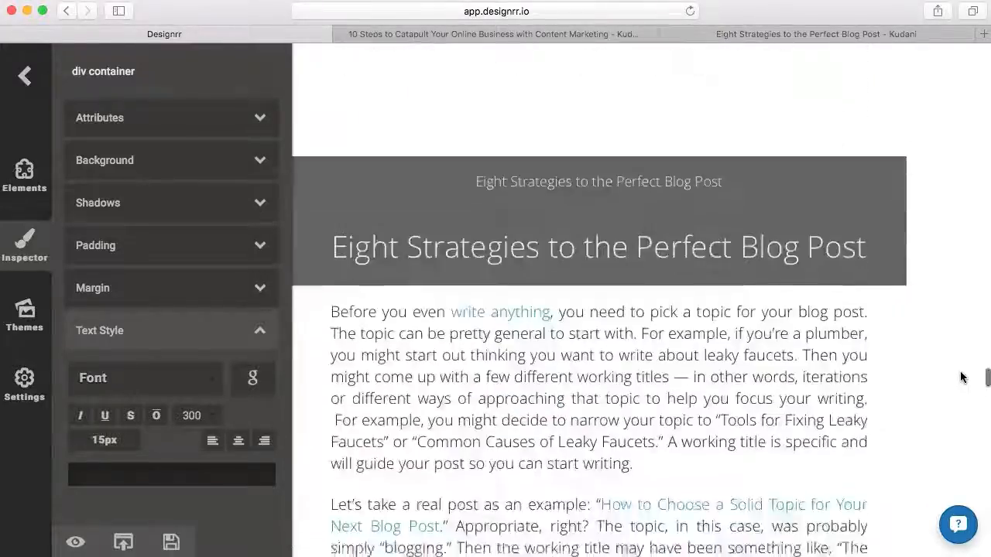
scroll(962, 377, down, 15)
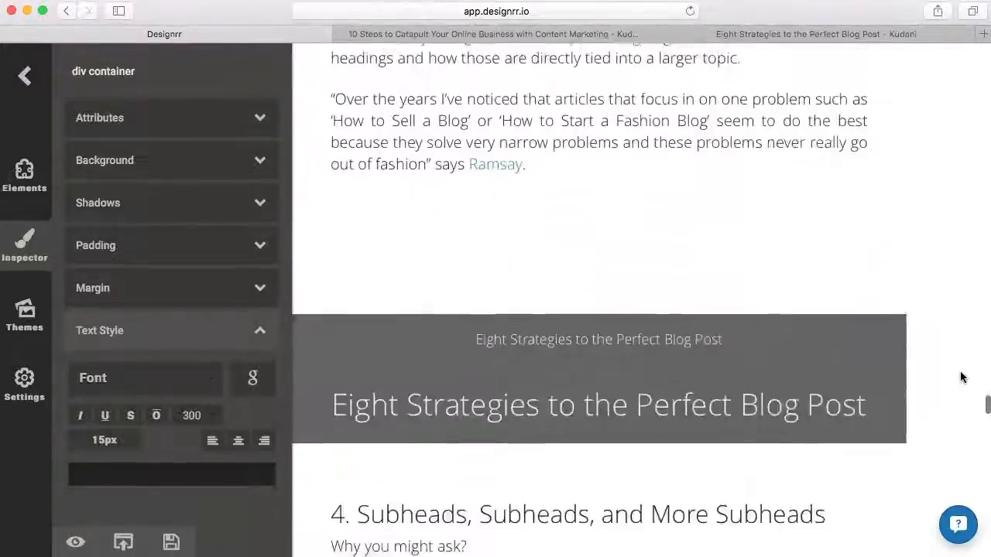
scroll(962, 377, down, 12)
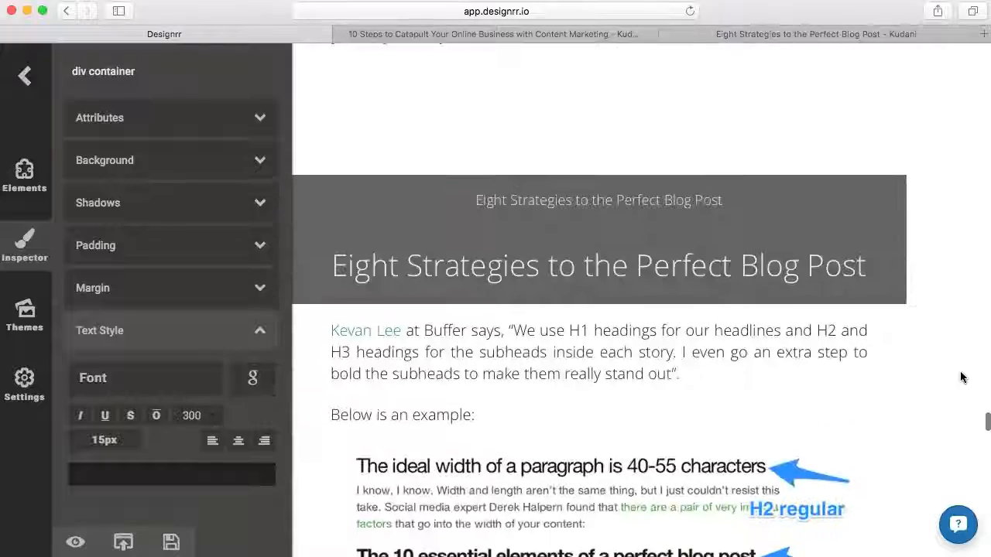
Add a Call to Action component after the closing paragraph of the "Eight Strategies to the Perfect Blog Post" article.
click(957, 346)
scroll(933, 363, down, 15)
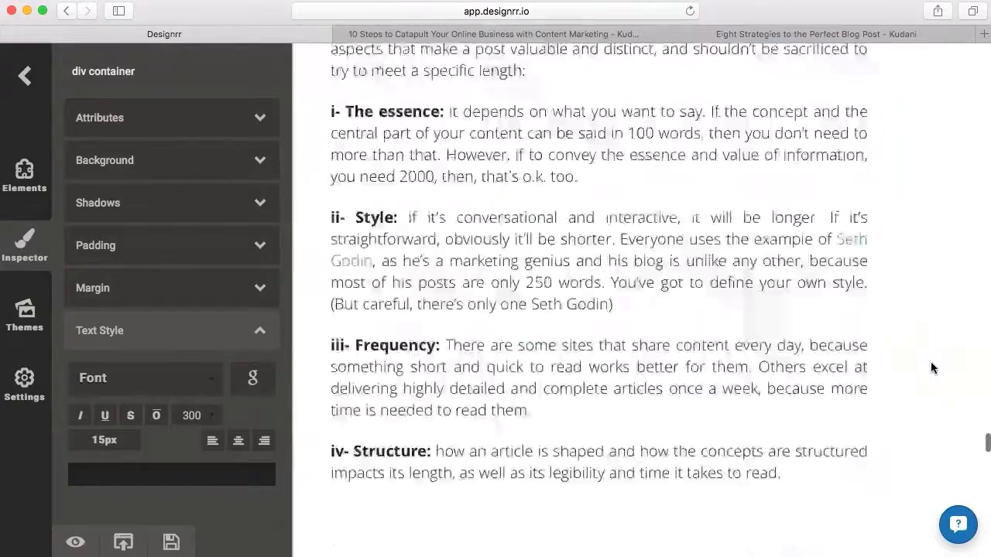
scroll(930, 367, down, 15)
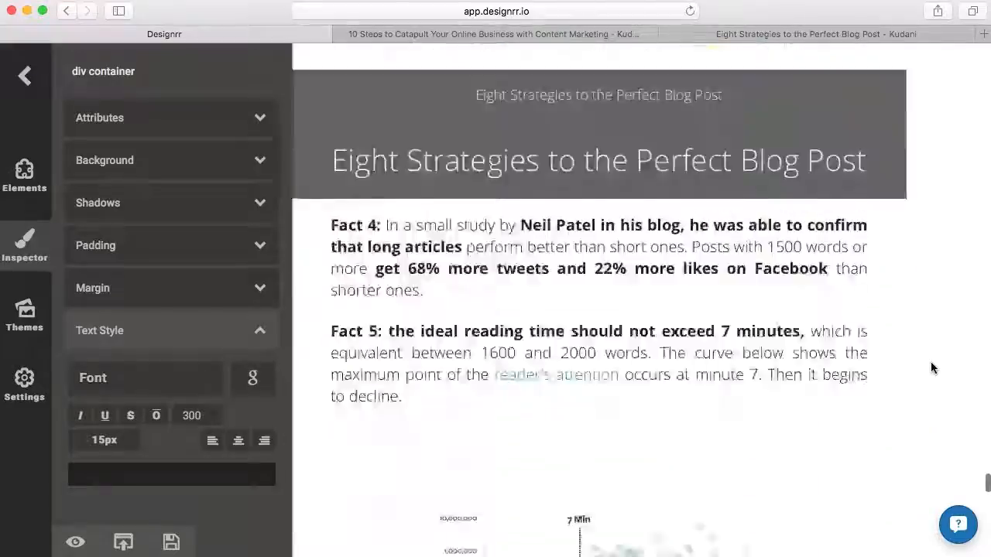
scroll(930, 367, down, 15)
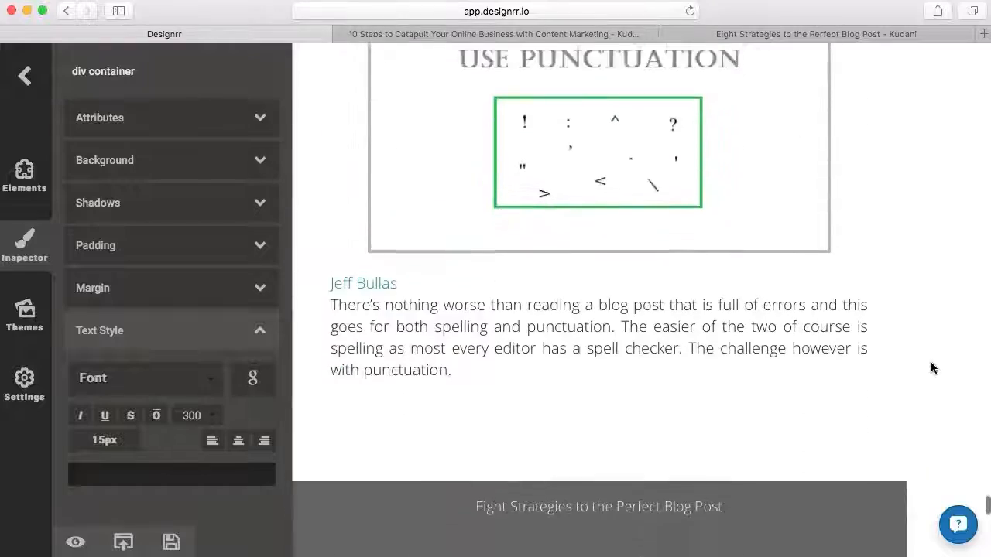
scroll(931, 367, down, 15)
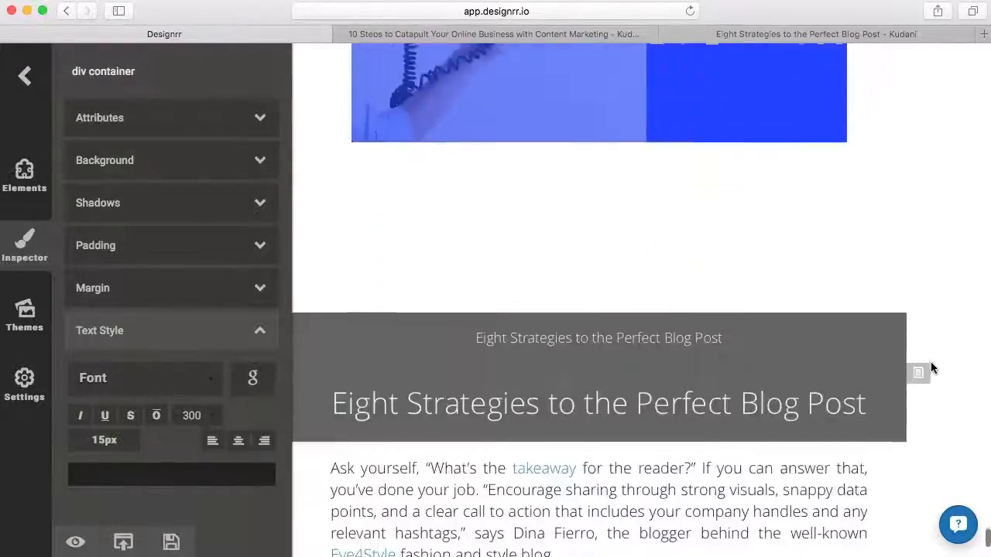
scroll(930, 368, down, 10)
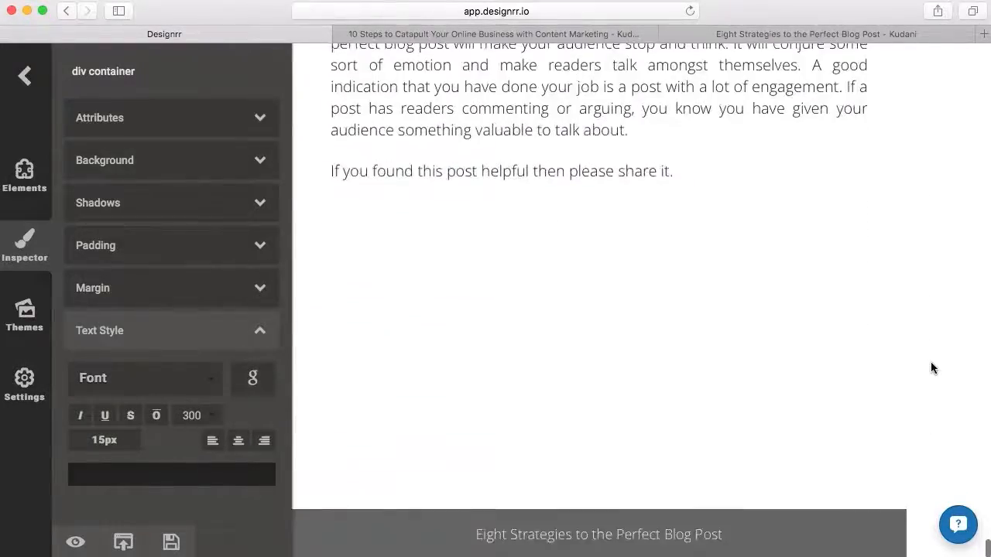
click(801, 271)
scroll(491, 302, down, 2)
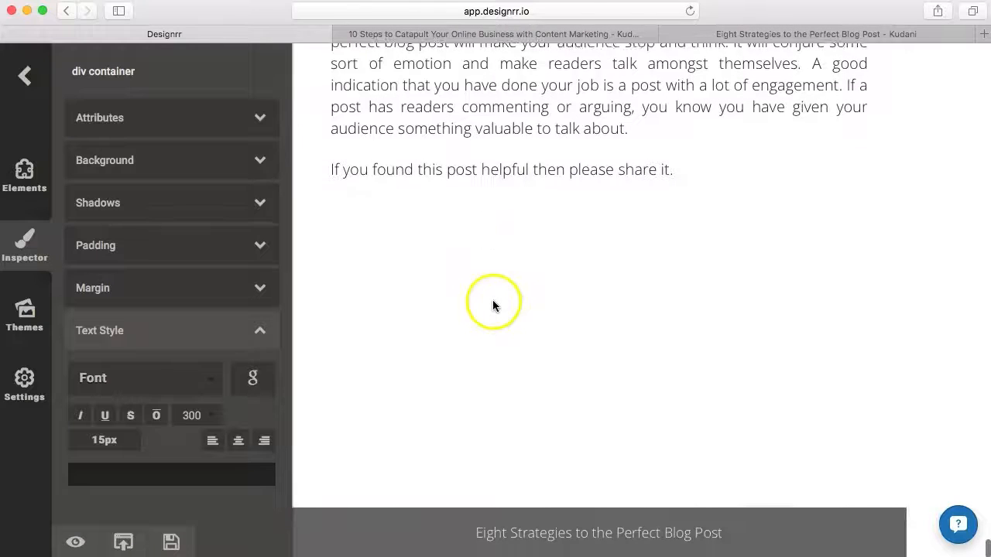
click(24, 175)
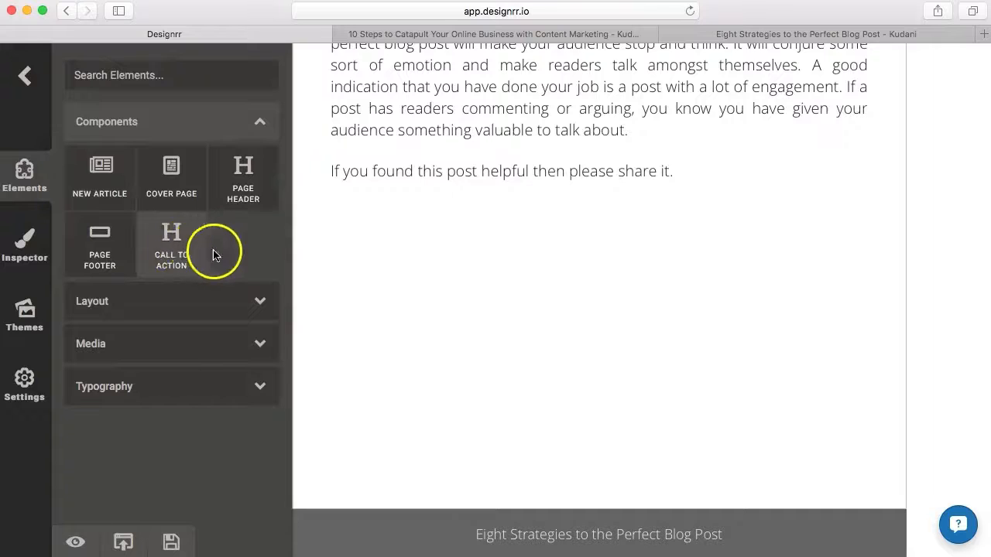
drag(171, 239, 483, 400)
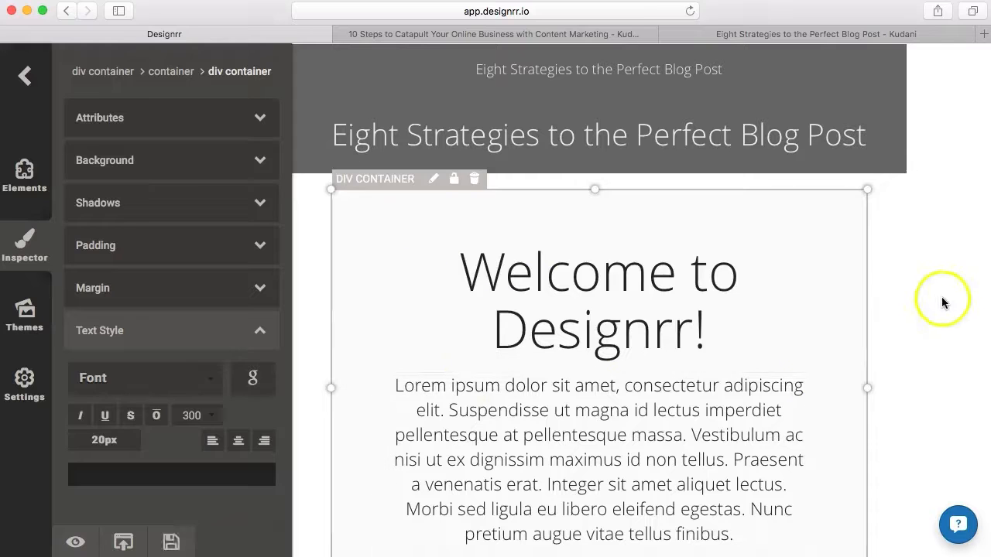
Change the call to action's heading to "Want More?" and its text to "Visit Kudani.com for more tips and strategies for your content marketing. Click the button below:".
scroll(941, 300, down, 3)
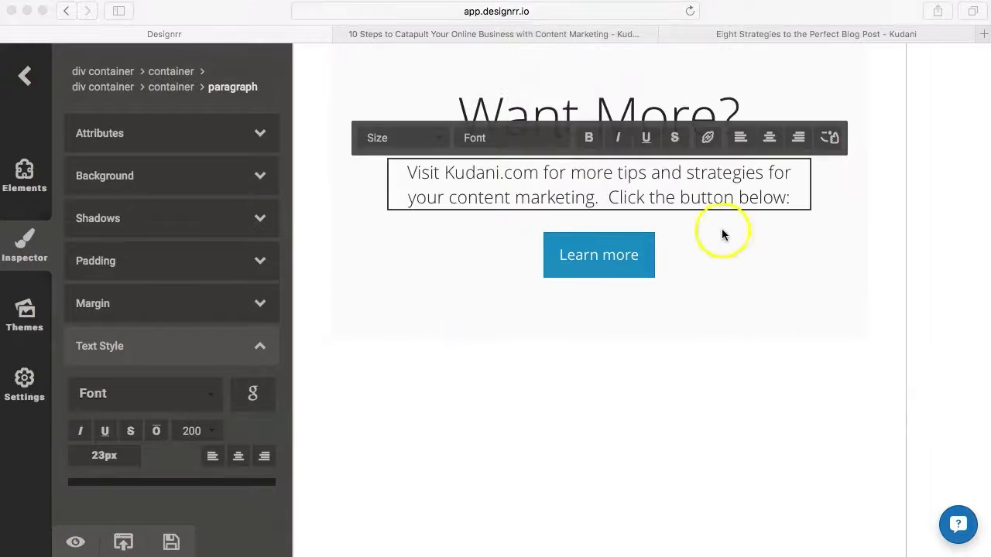
click(918, 177)
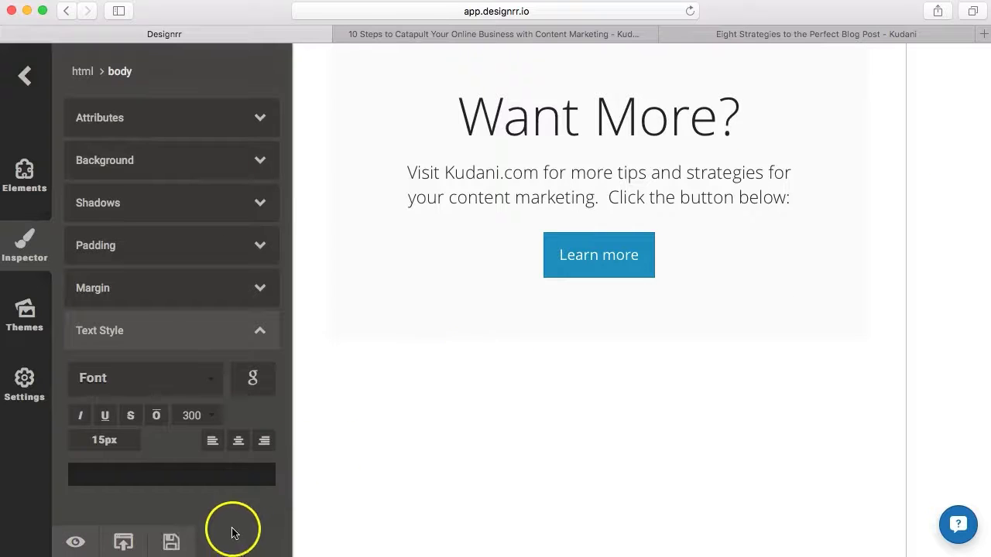
scroll(384, 387, up, 5)
scroll(384, 387, down, 5)
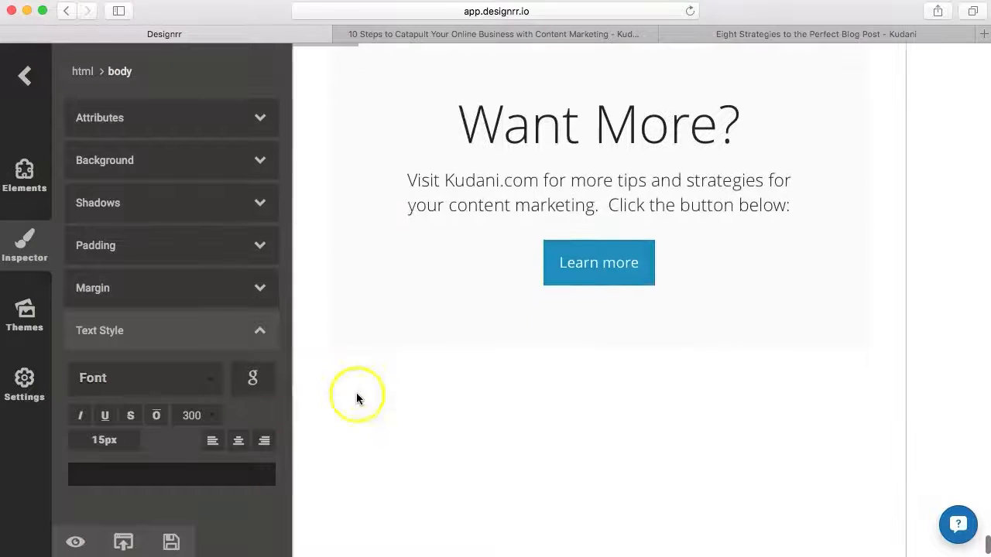
Preview the project, examine the cover and the pages of the "10 Steps" article, and return to the editor.
click(73, 544)
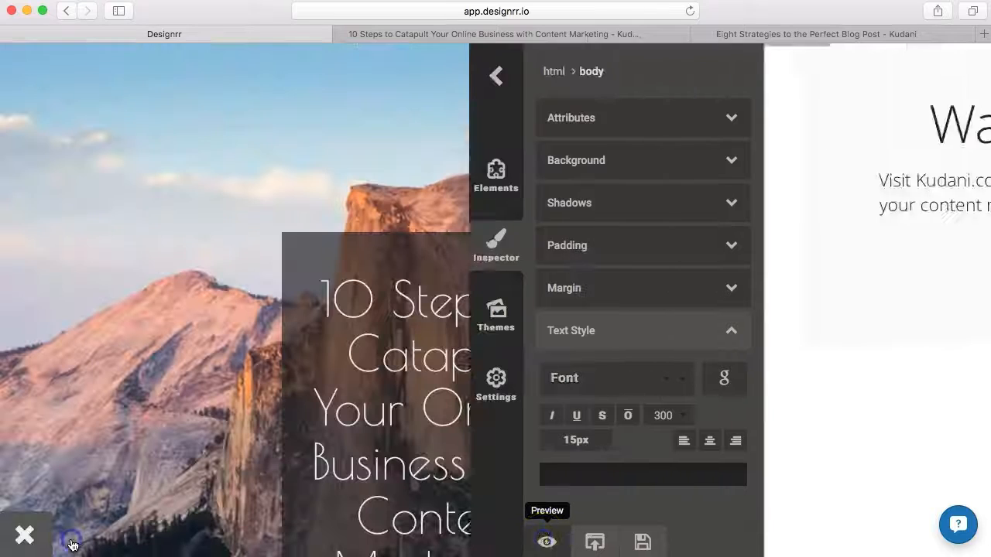
scroll(672, 349, down, 10)
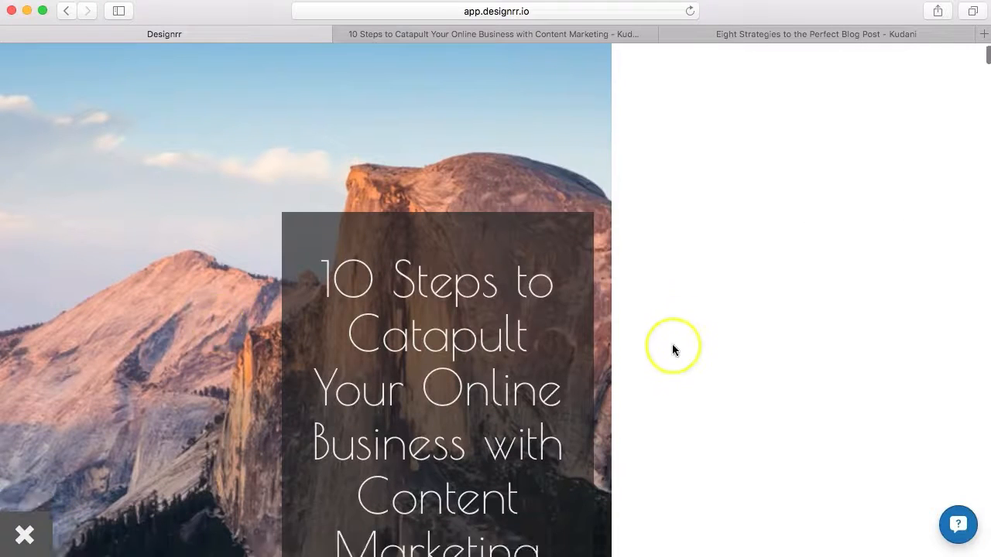
scroll(671, 345, down, 20)
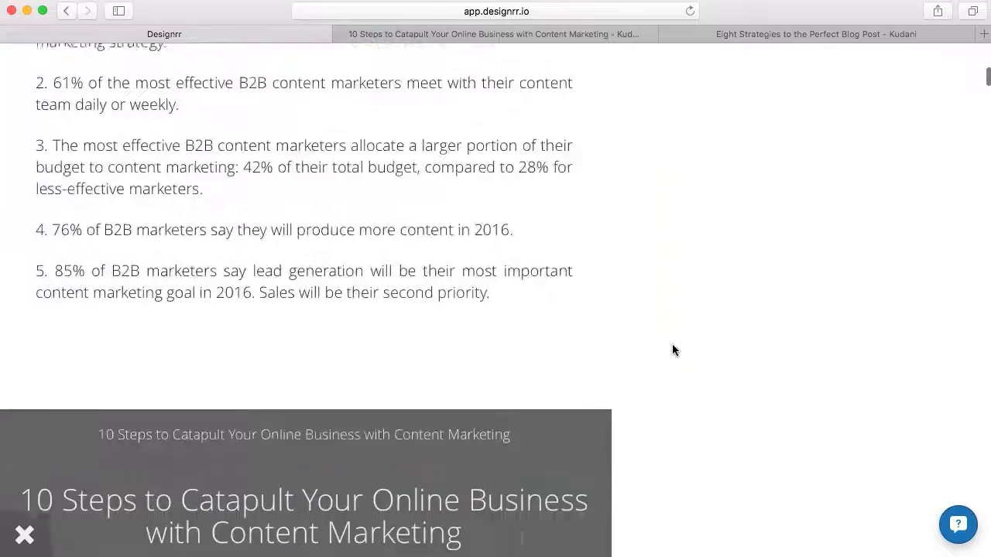
scroll(671, 345, down, 12)
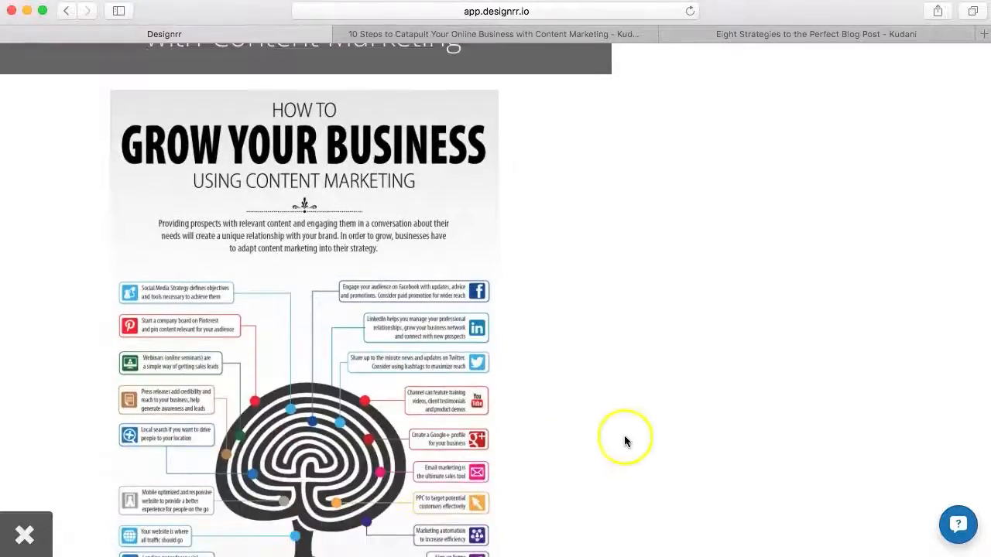
scroll(623, 438, down, 15)
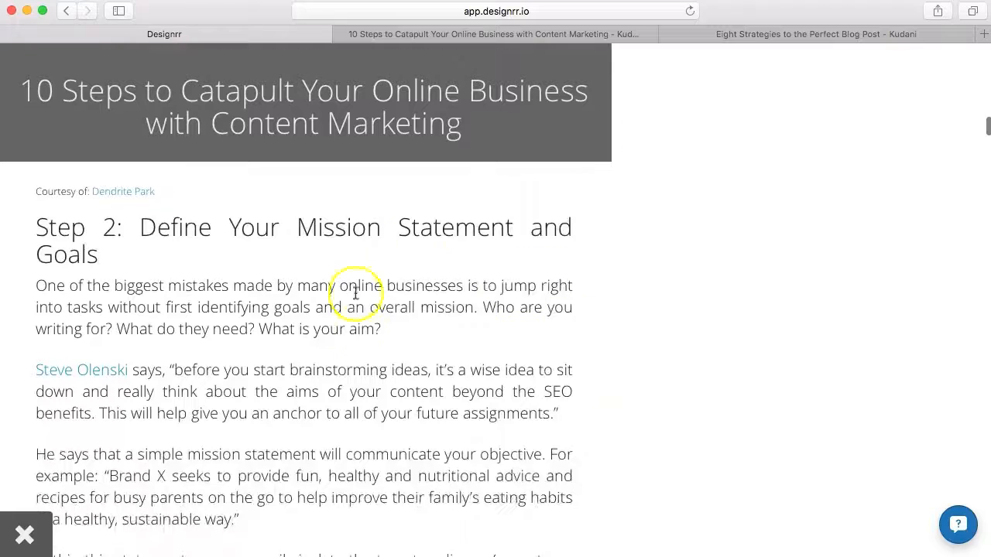
scroll(659, 400, down, 10)
scroll(660, 400, down, 10)
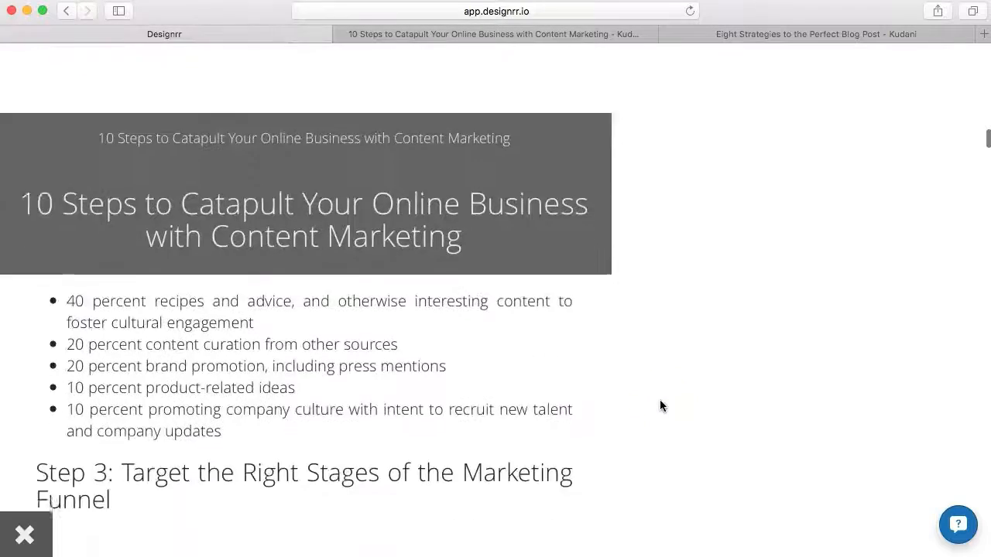
scroll(659, 405, down, 10)
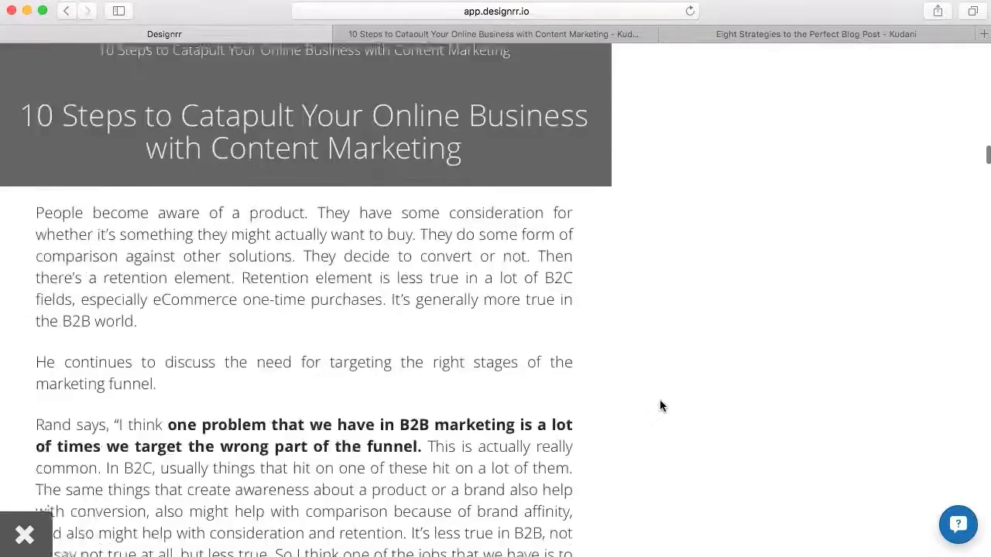
click(24, 535)
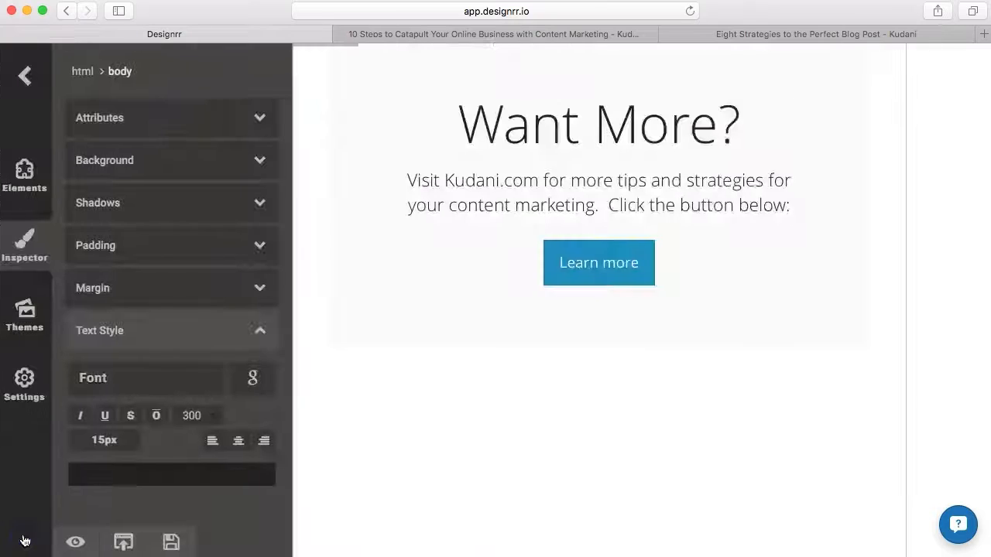
Publish the finished project as a PDF and open the resulting file.
scroll(428, 438, up, 5)
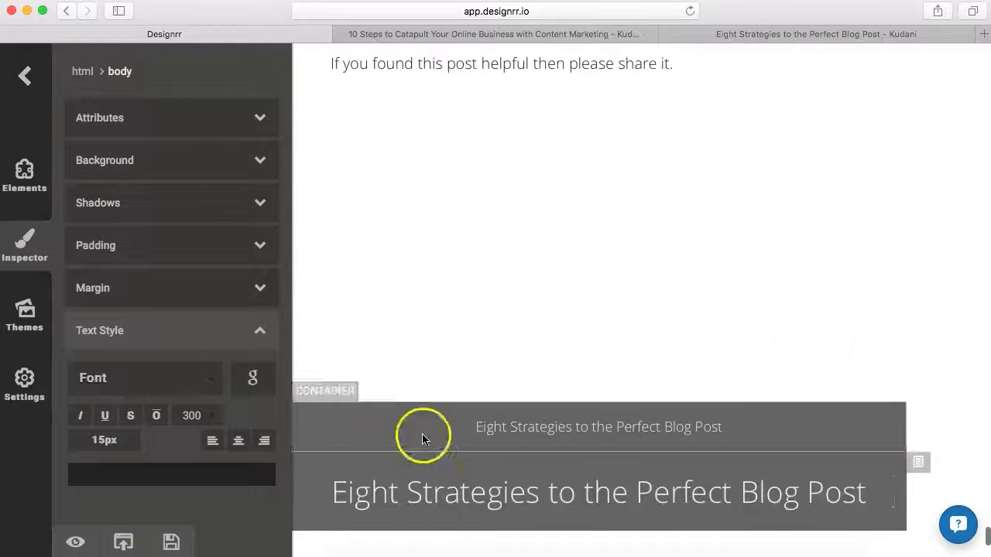
click(127, 544)
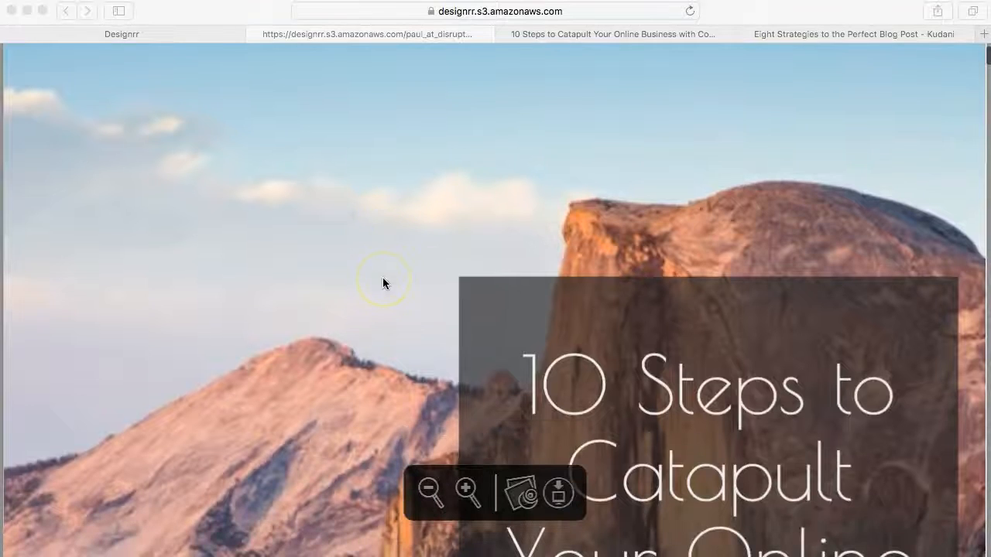
Examine the published PDF's cover, page headers, footers and page breaks at a reduced page size.
click(430, 492)
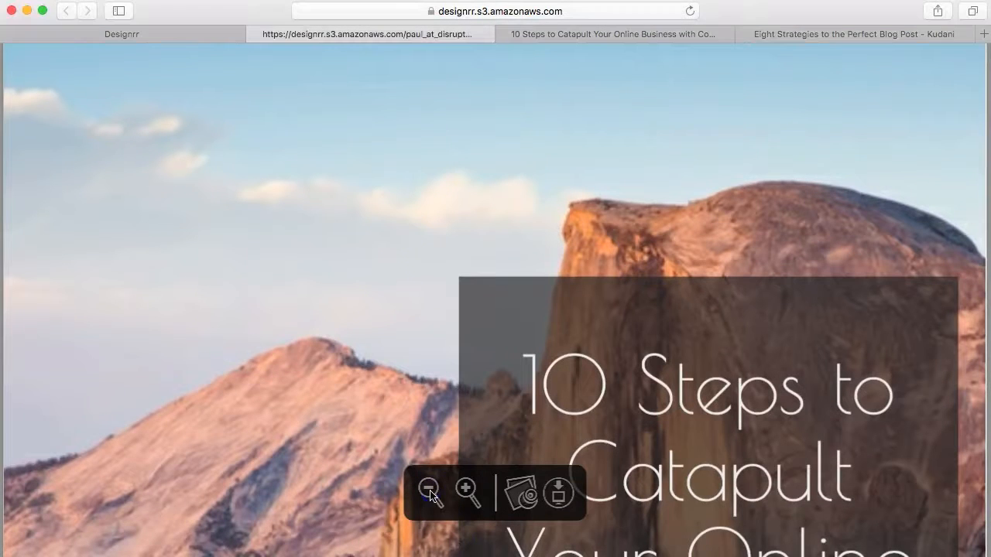
click(430, 492)
click(429, 492)
click(430, 492)
click(430, 492)
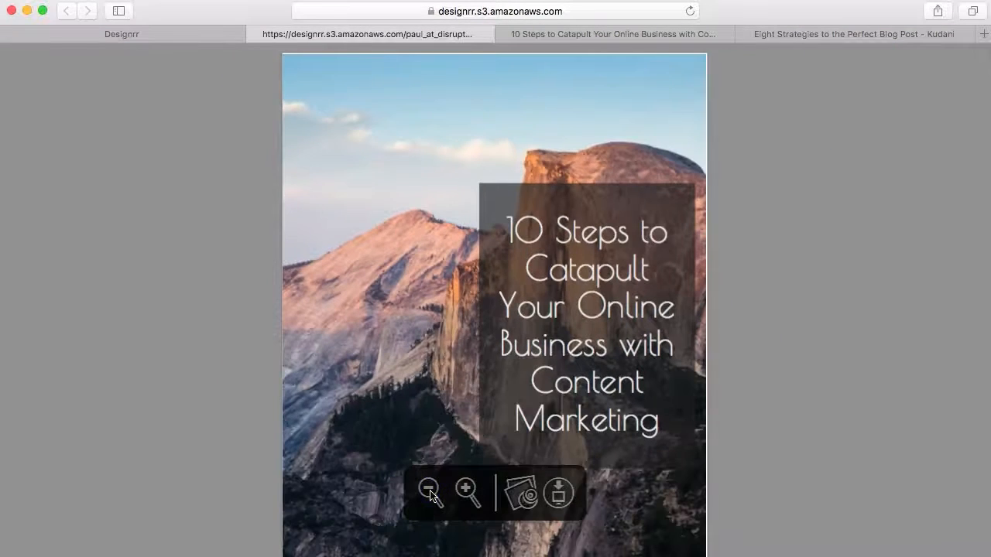
scroll(372, 353, down, 15)
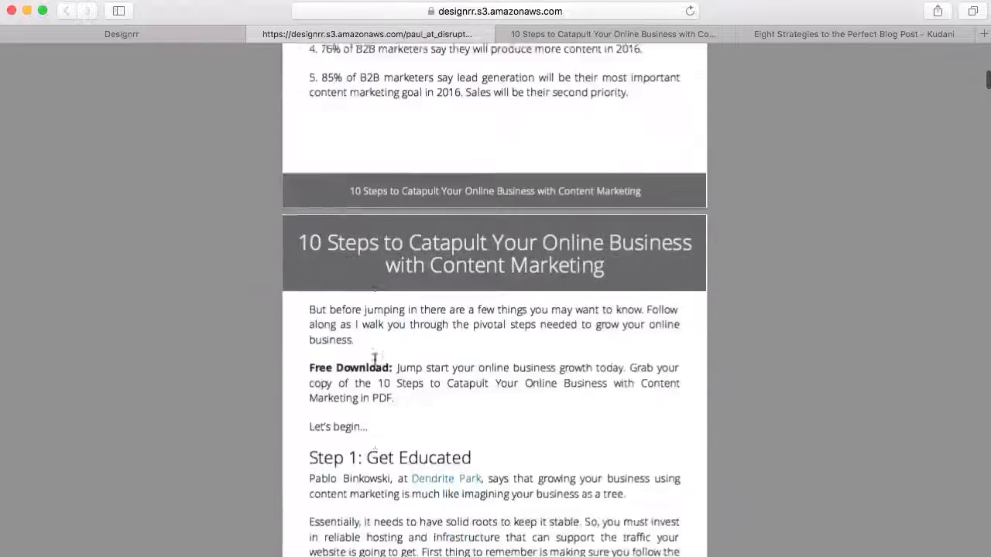
scroll(375, 359, down, 3)
click(504, 304)
scroll(503, 307, up, 6)
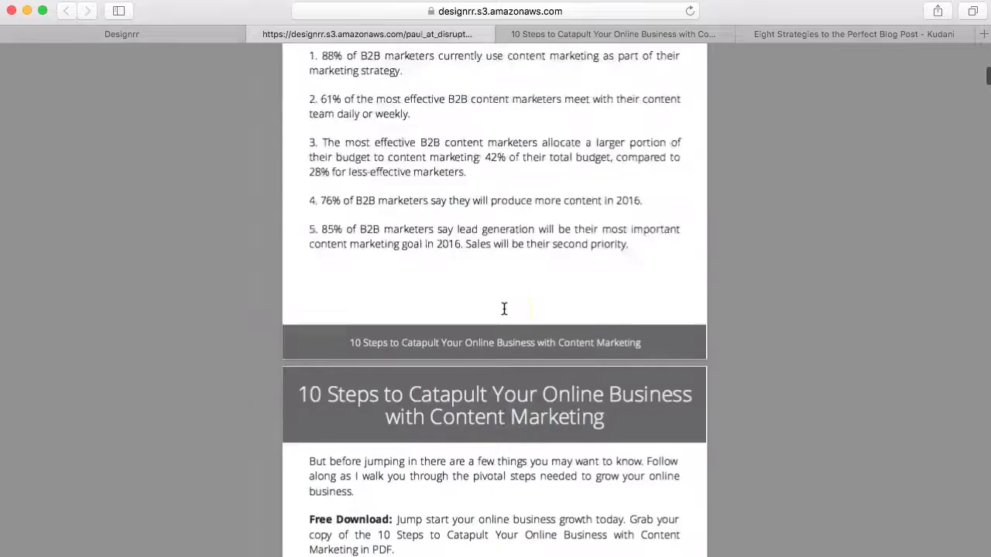
scroll(504, 309, down, 10)
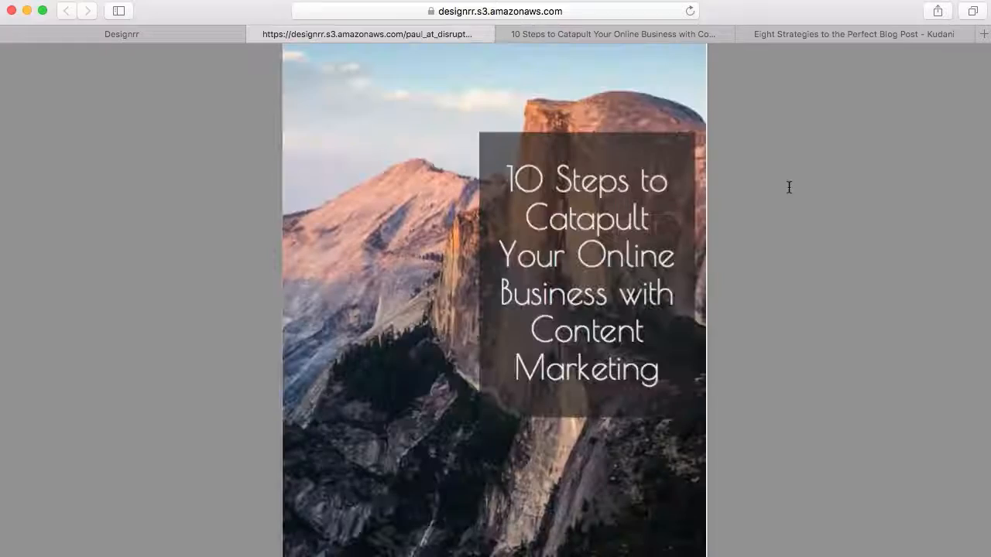